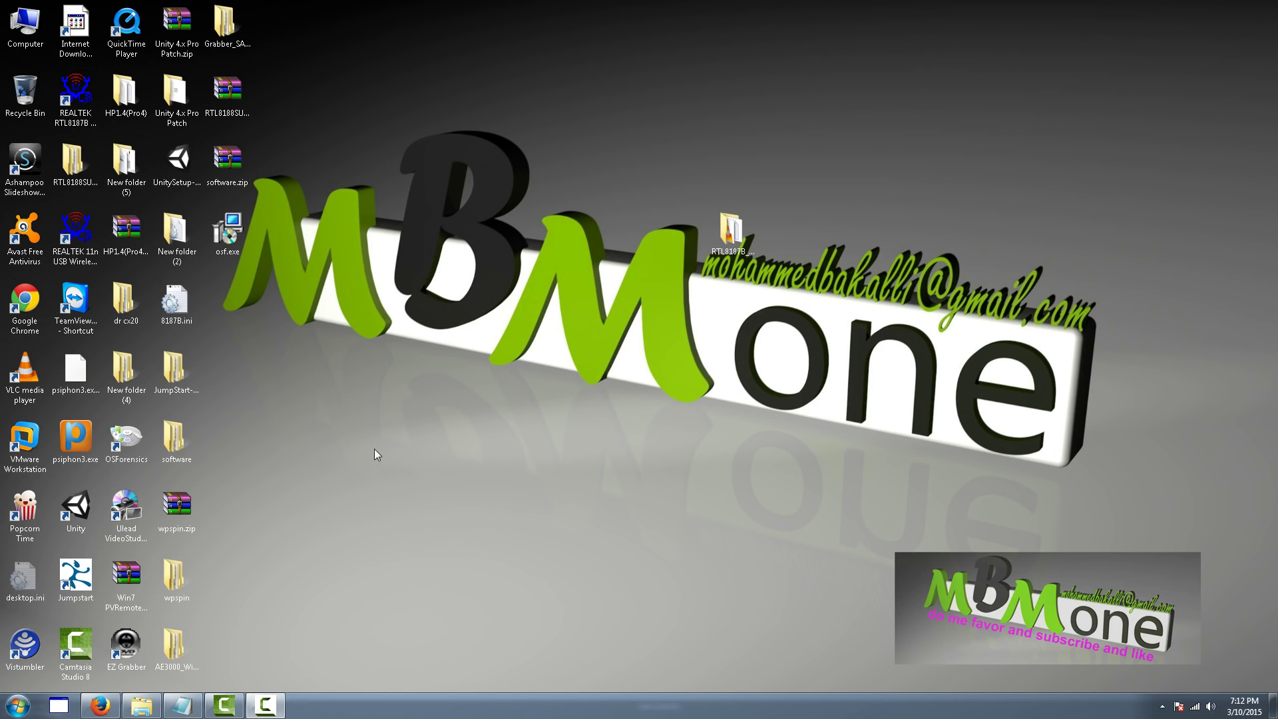
# - Open the REALTEK 11n USB Wireless LAN Utility and widen its window so every page name is shown
pyautogui.doubleClick(66, 241)
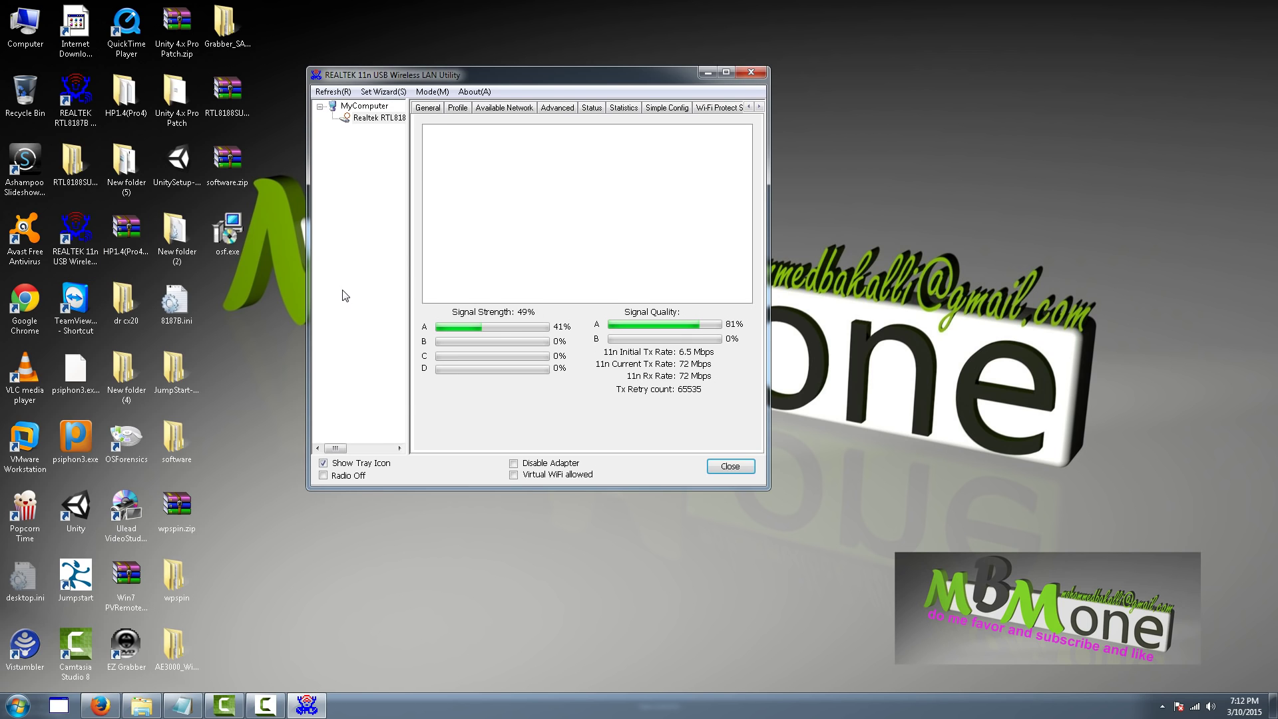
pyautogui.moveTo(457, 79); pyautogui.dragTo(336, 86)
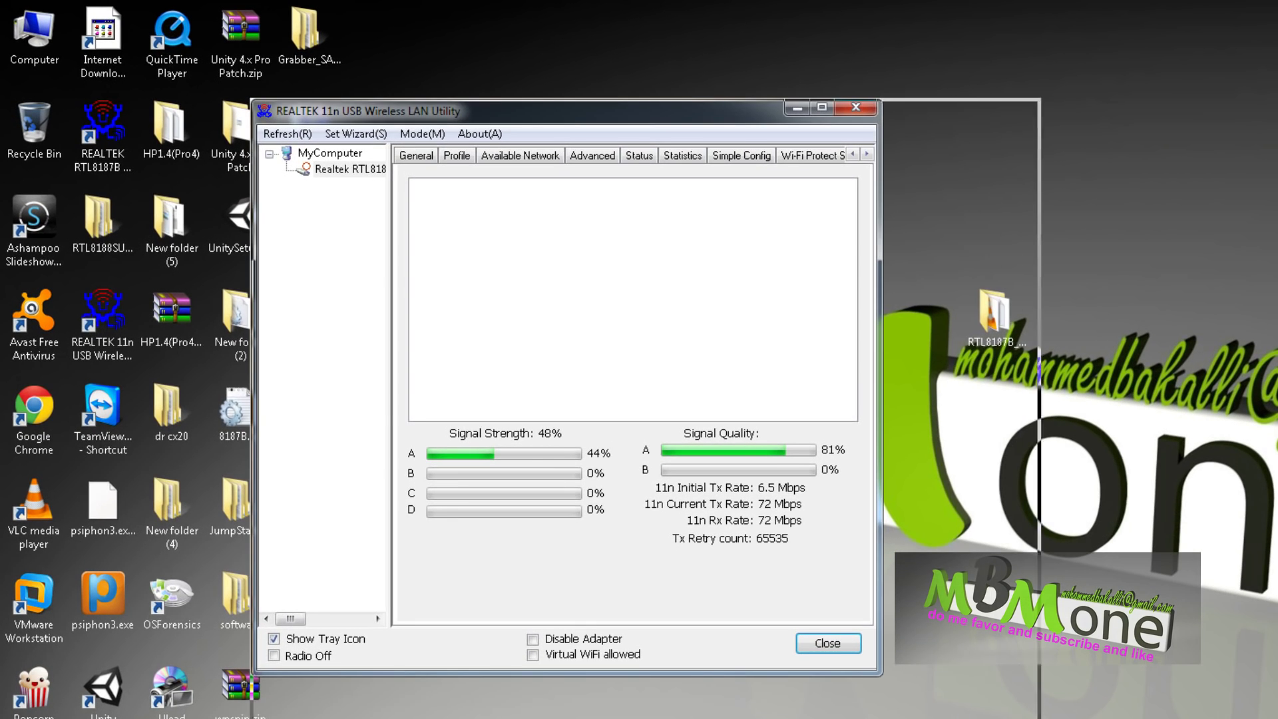
pyautogui.moveTo(1038, 718); pyautogui.dragTo(1195, 718)
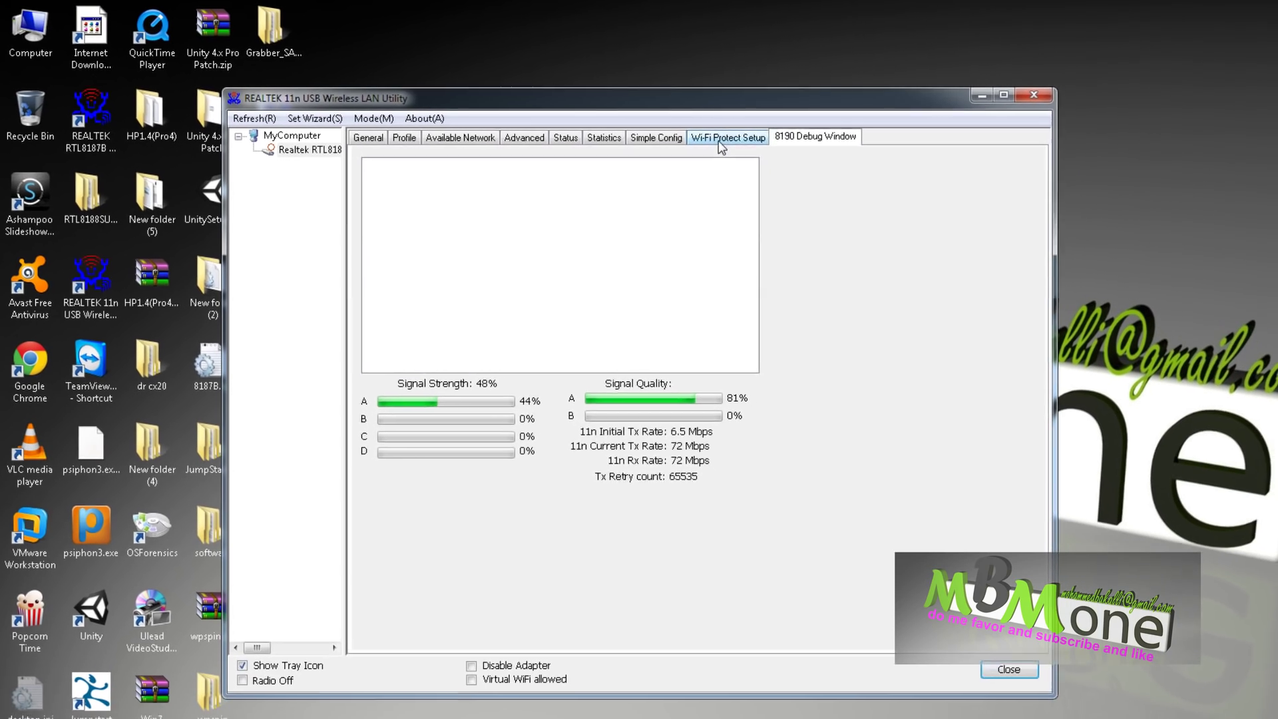
# - Look through the wireless utility's pages from Wi-Fi Protect Setup back to General, including Statistics, Status, Available Network and Profile
pyautogui.click(721, 142)
pyautogui.click(656, 138)
pyautogui.click(604, 137)
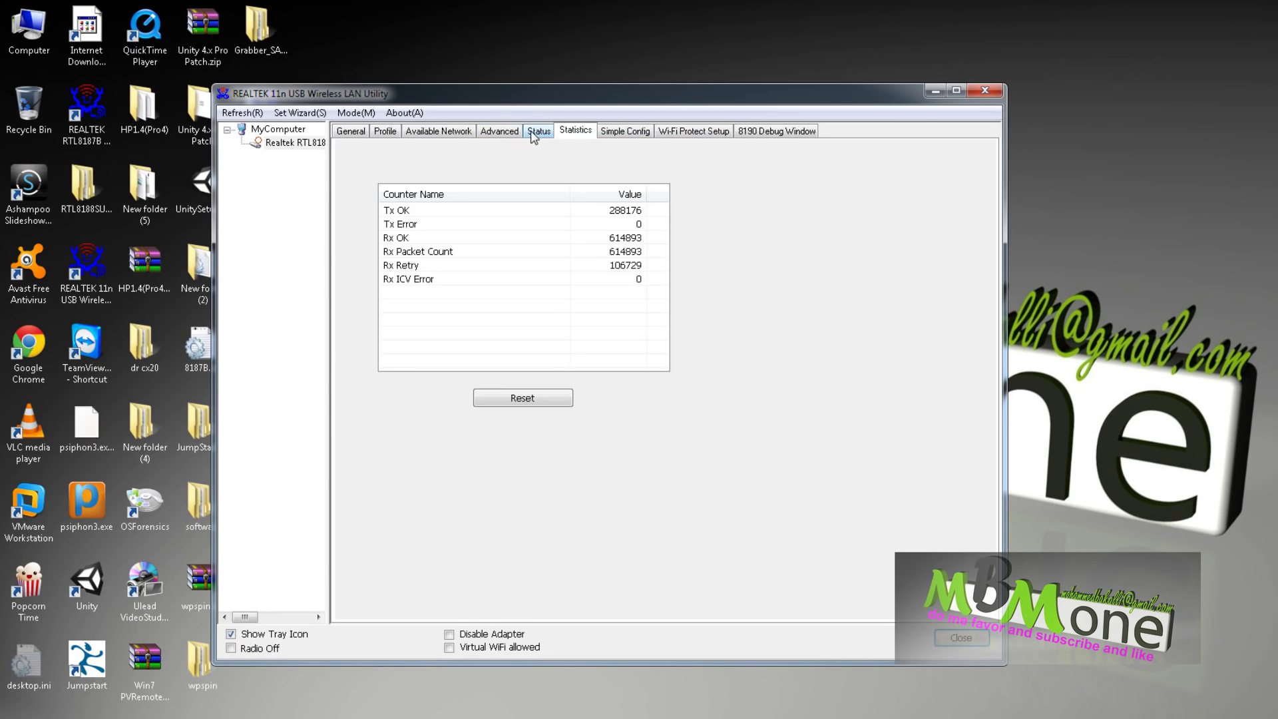
pyautogui.click(536, 133)
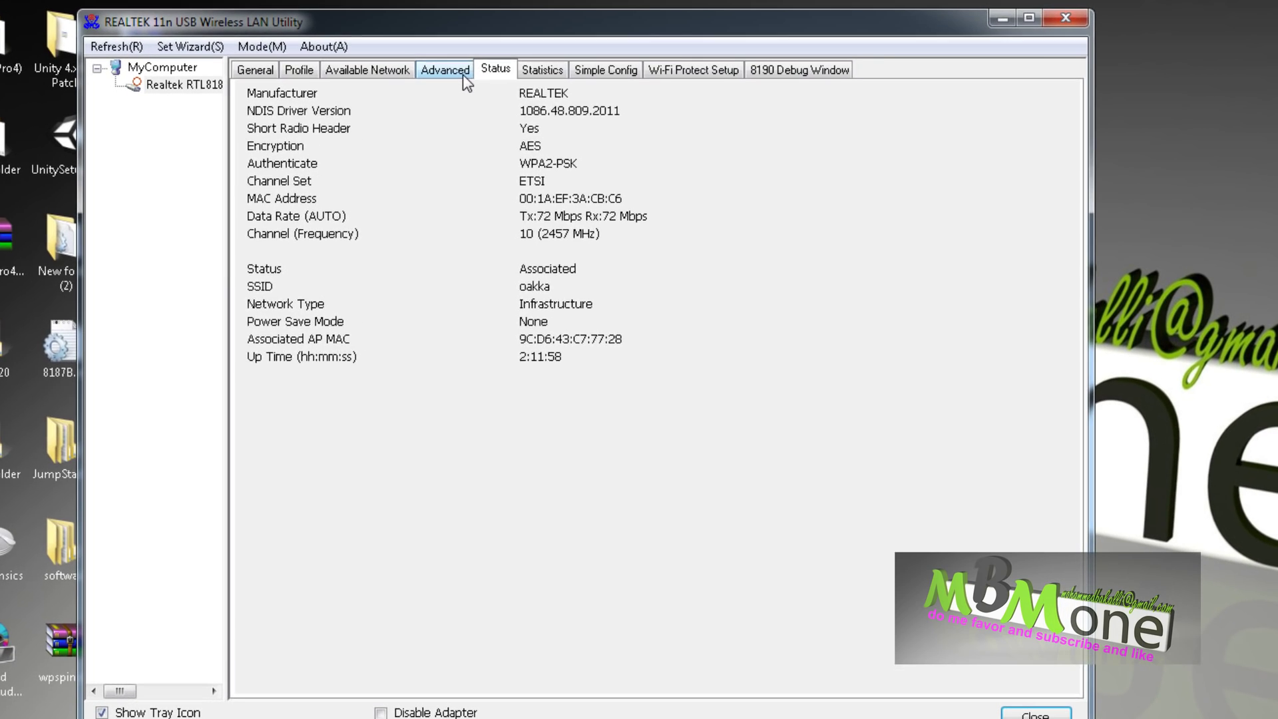
pyautogui.click(464, 74)
pyautogui.click(374, 72)
pyautogui.click(291, 71)
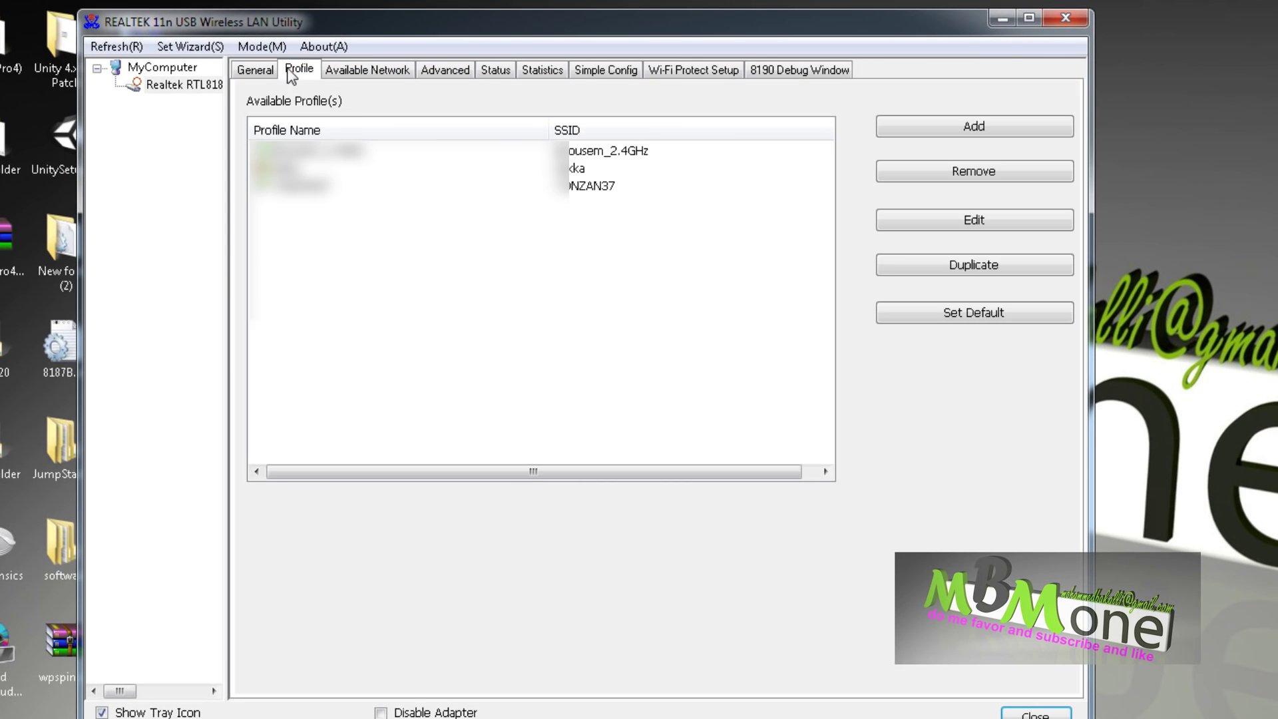
pyautogui.click(271, 70)
pyautogui.click(299, 72)
# - Check the Available Network, Status and Statistics pages and bring up the Advanced settings
pyautogui.click(377, 72)
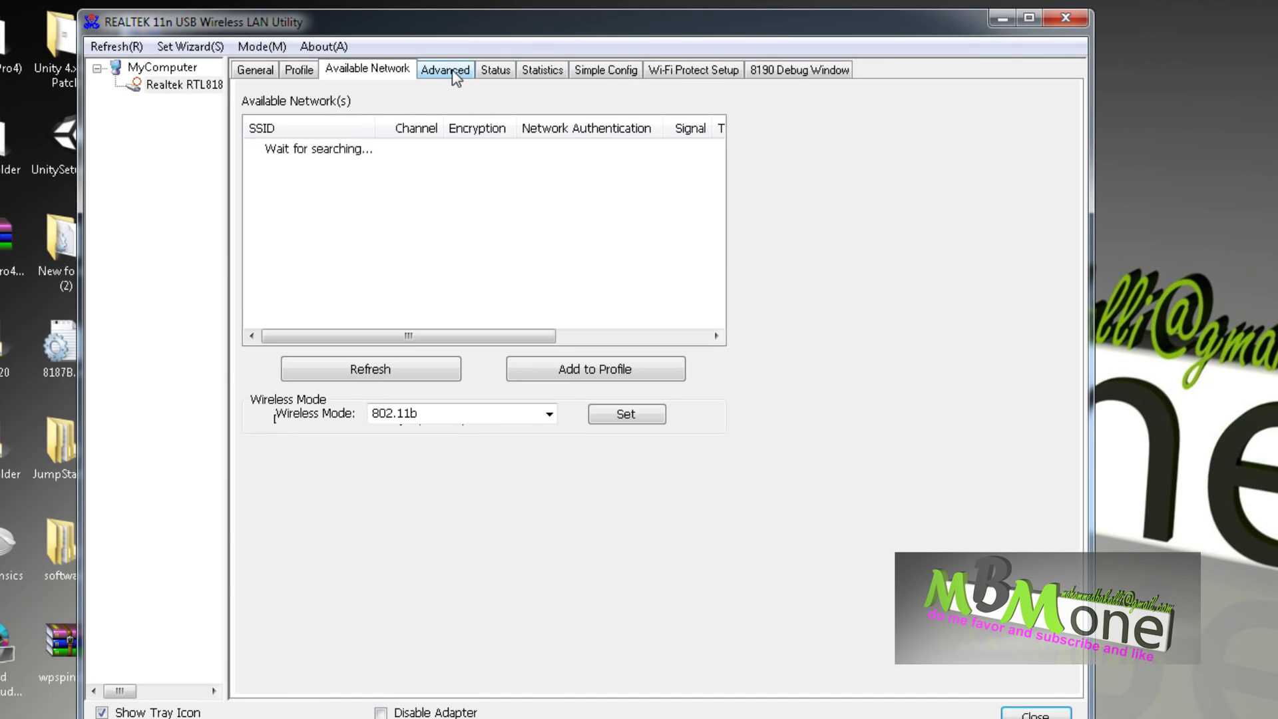
pyautogui.click(453, 69)
pyautogui.click(505, 69)
pyautogui.click(547, 71)
pyautogui.click(452, 73)
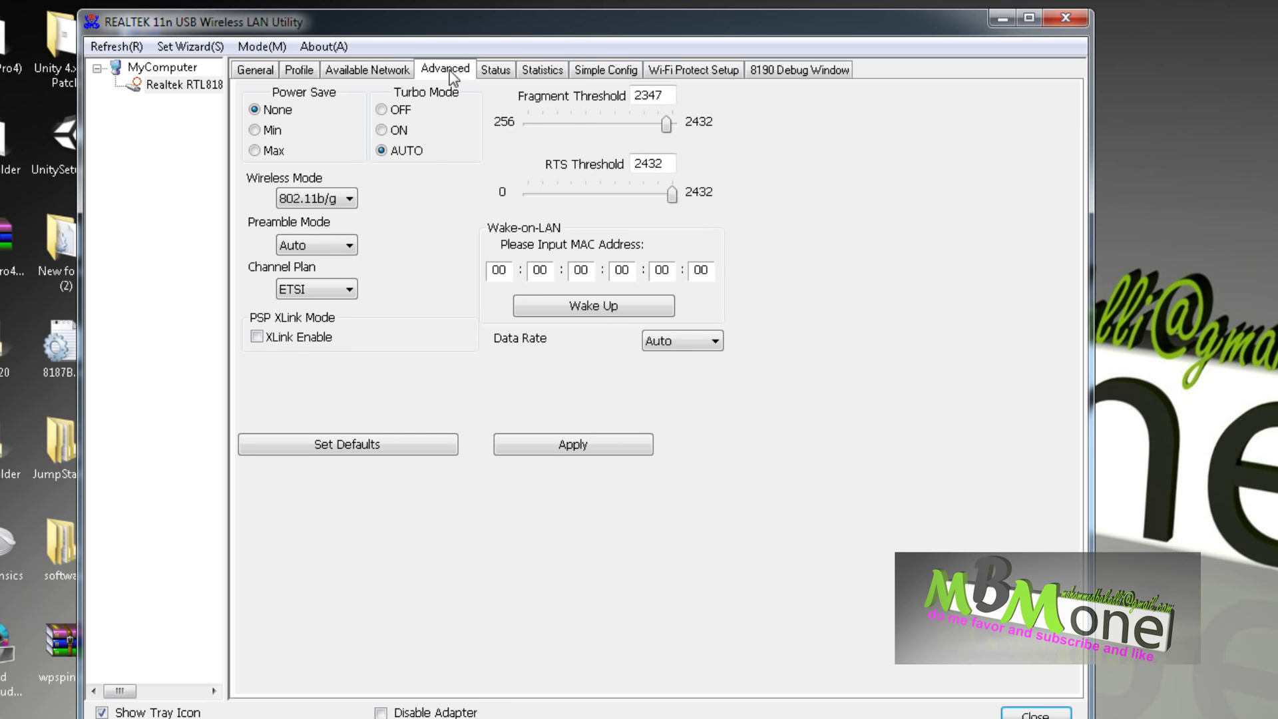
# - Try out Turbo Mode ON and AUTO and different Fragment Threshold and RTS Threshold values without applying them
pyautogui.click(383, 131)
pyautogui.click(381, 151)
pyautogui.moveTo(666, 124); pyautogui.dragTo(694, 128)
pyautogui.moveTo(672, 194); pyautogui.dragTo(592, 195)
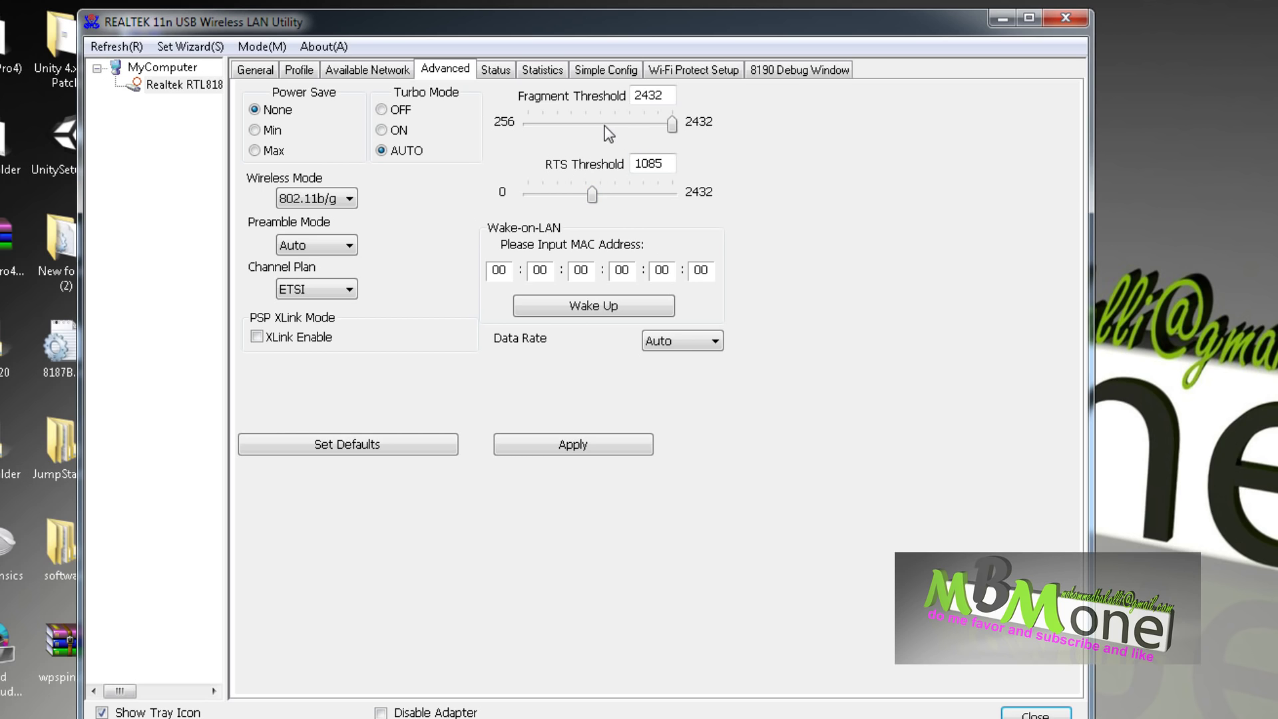
pyautogui.moveTo(605, 126); pyautogui.dragTo(591, 125)
pyautogui.moveTo(590, 122); pyautogui.dragTo(704, 137)
pyautogui.moveTo(591, 193); pyautogui.dragTo(692, 201)
# - Examine the adapter's Status, Wi-Fi Protect Setup, 8190 Debug Window and General pages
pyautogui.click(515, 70)
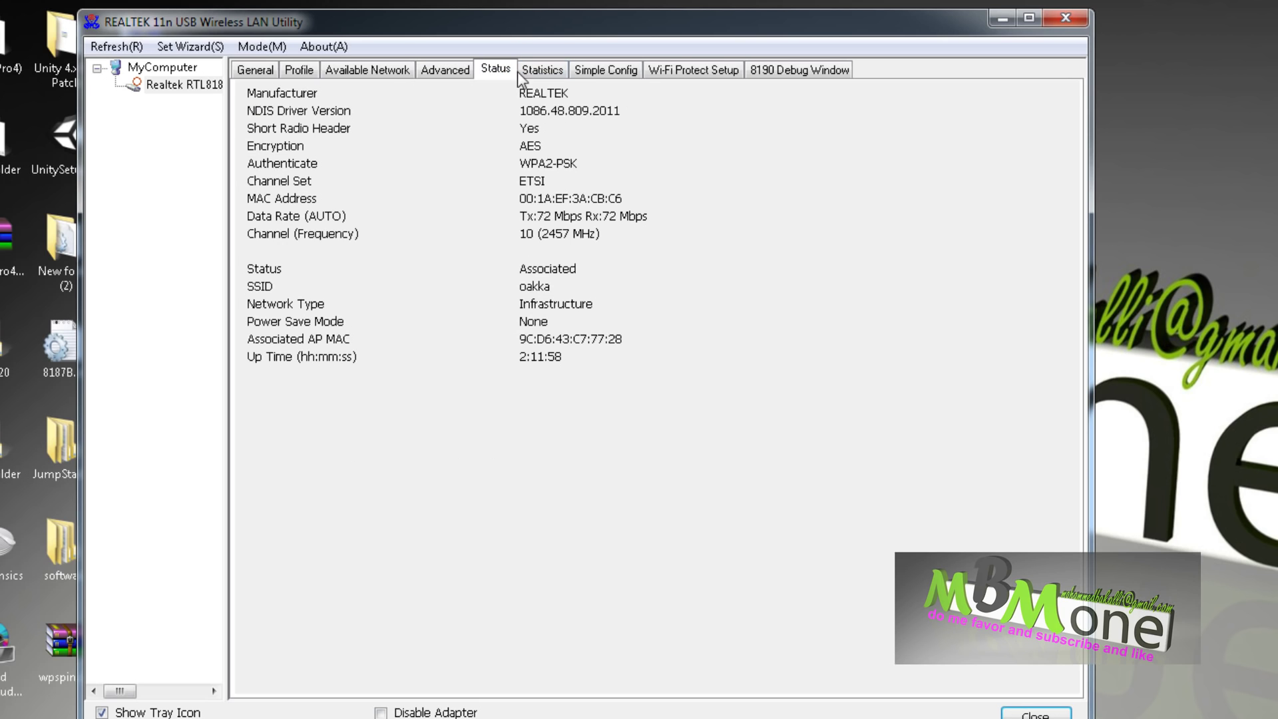
pyautogui.click(692, 72)
pyautogui.click(770, 72)
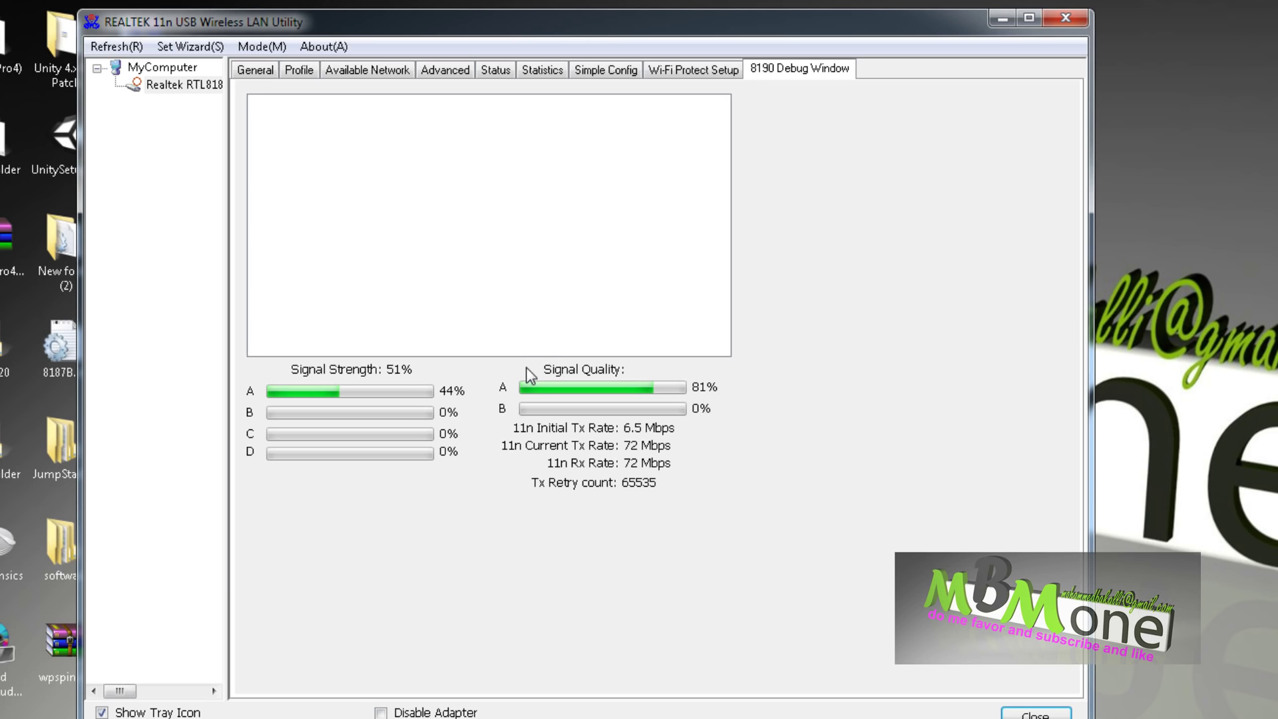
pyautogui.click(256, 74)
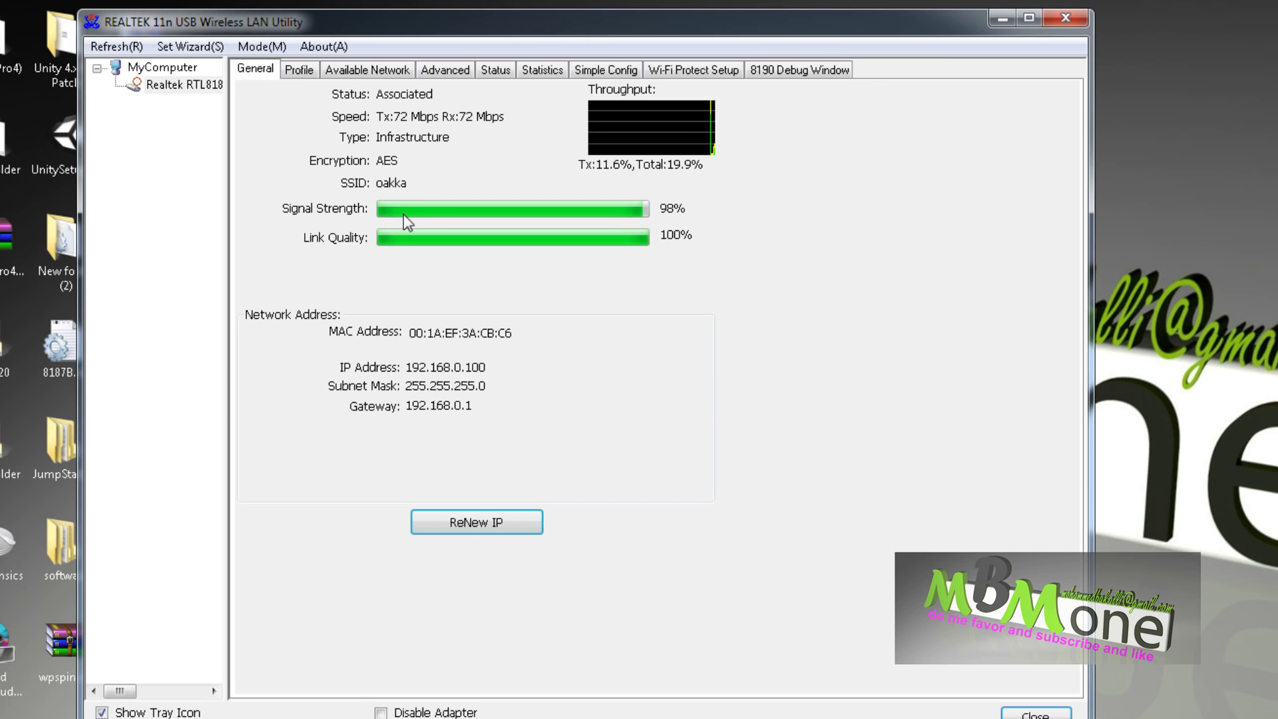
pyautogui.click(820, 71)
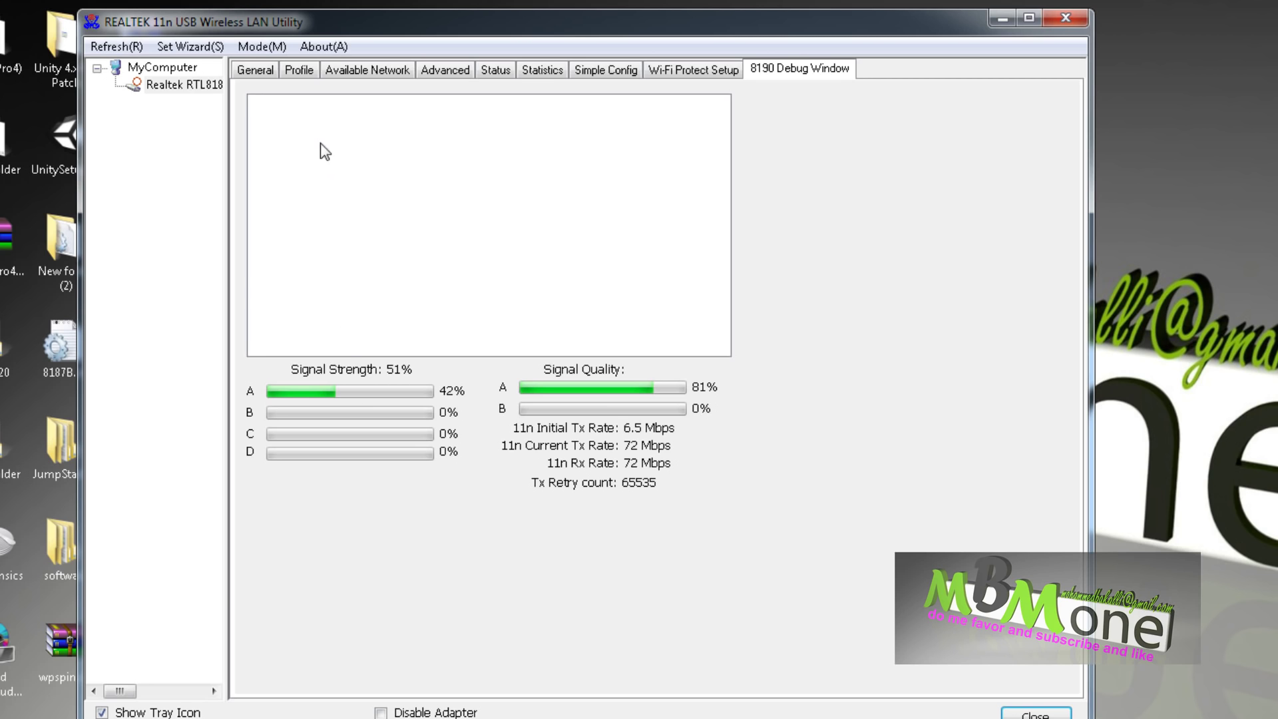
pyautogui.click(264, 71)
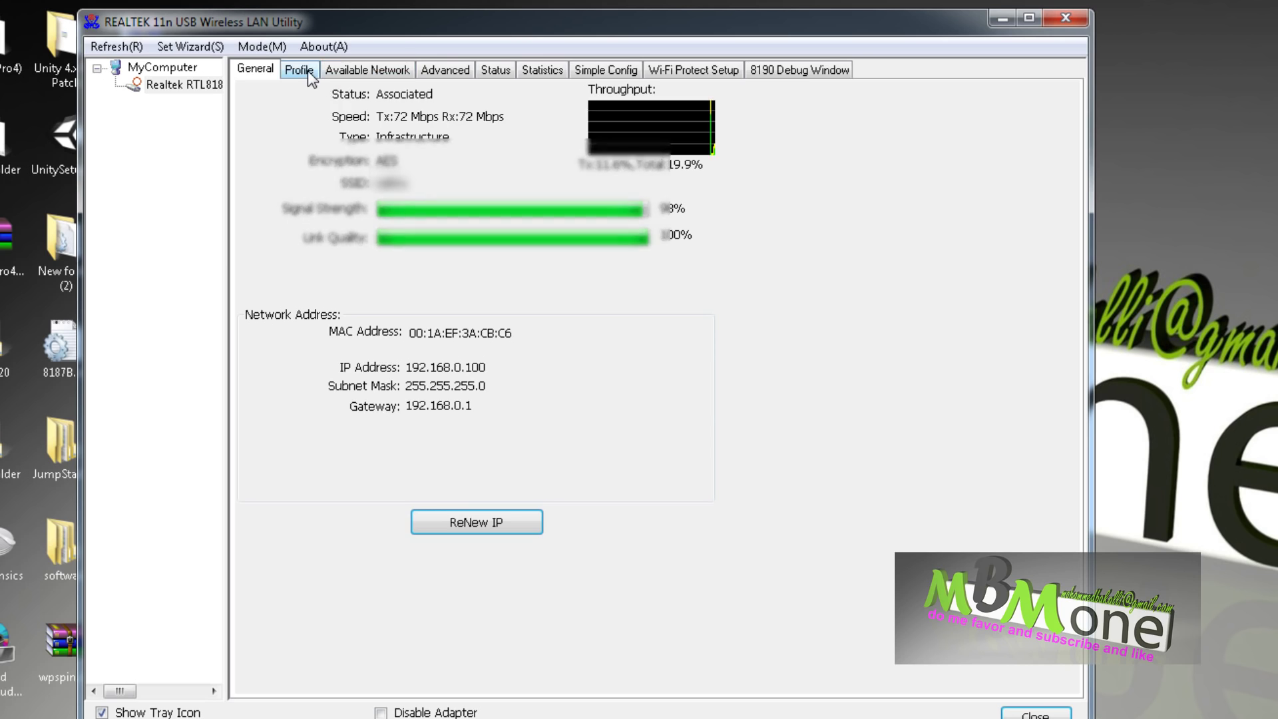
# - Review the pages from Available Network through 8190 Debug Window, including Simple Config, and close the wireless utility
pyautogui.click(363, 72)
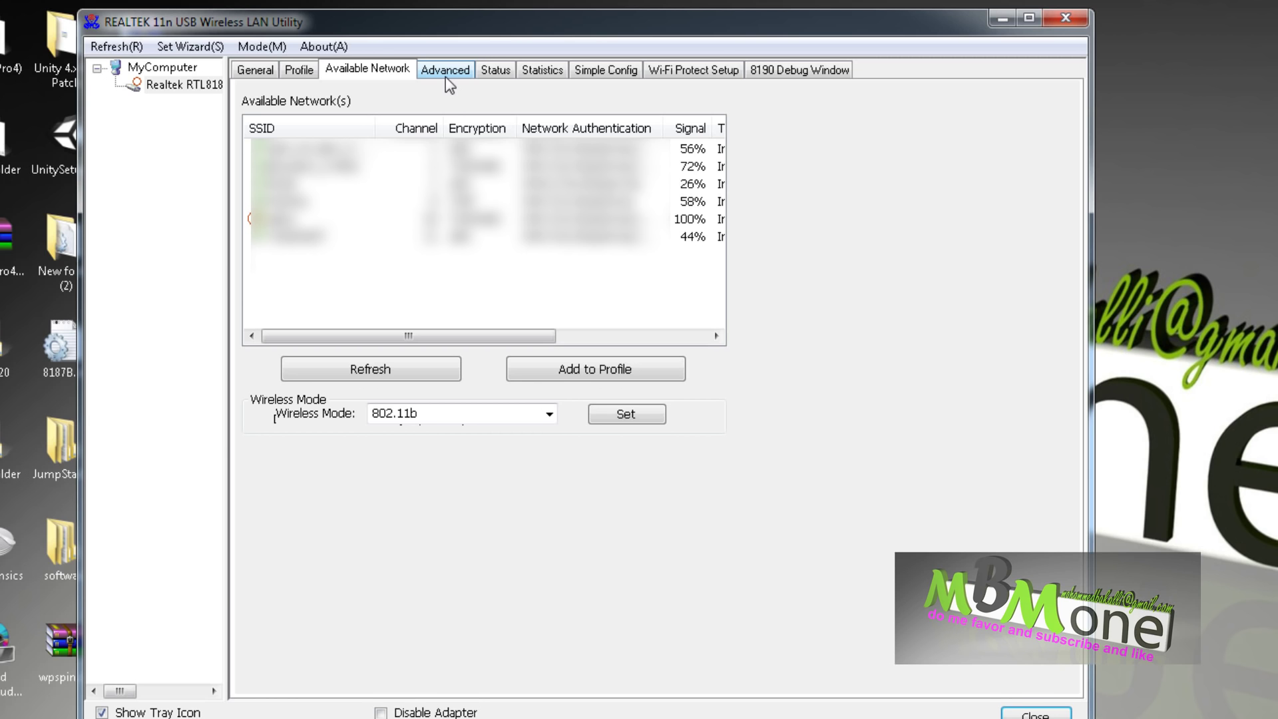
pyautogui.click(445, 77)
pyautogui.click(499, 81)
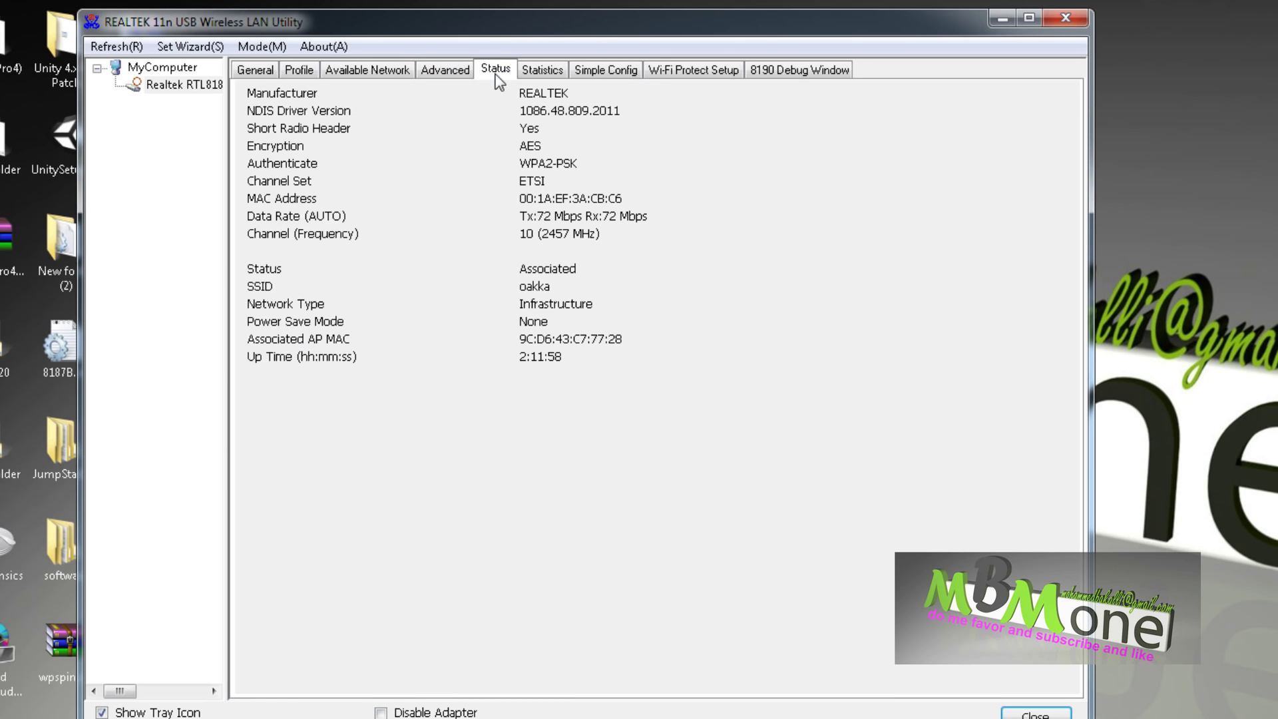
pyautogui.click(539, 71)
pyautogui.click(598, 72)
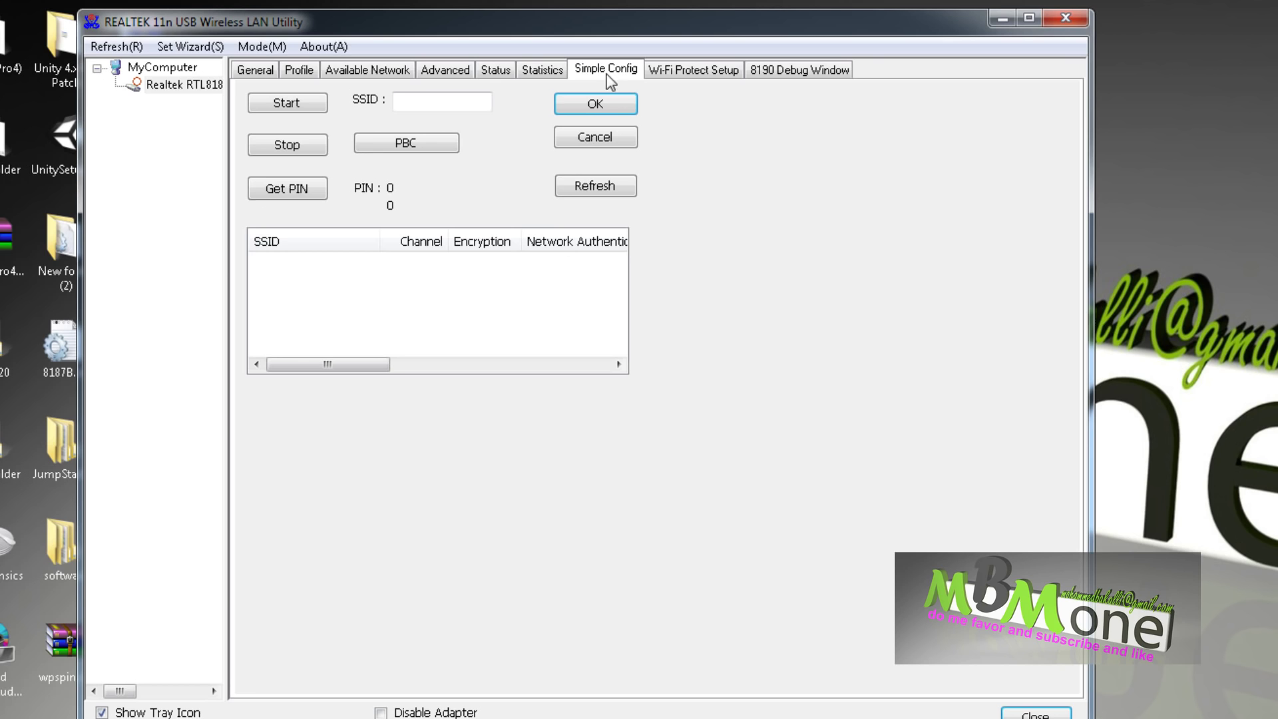
pyautogui.click(693, 73)
pyautogui.click(785, 71)
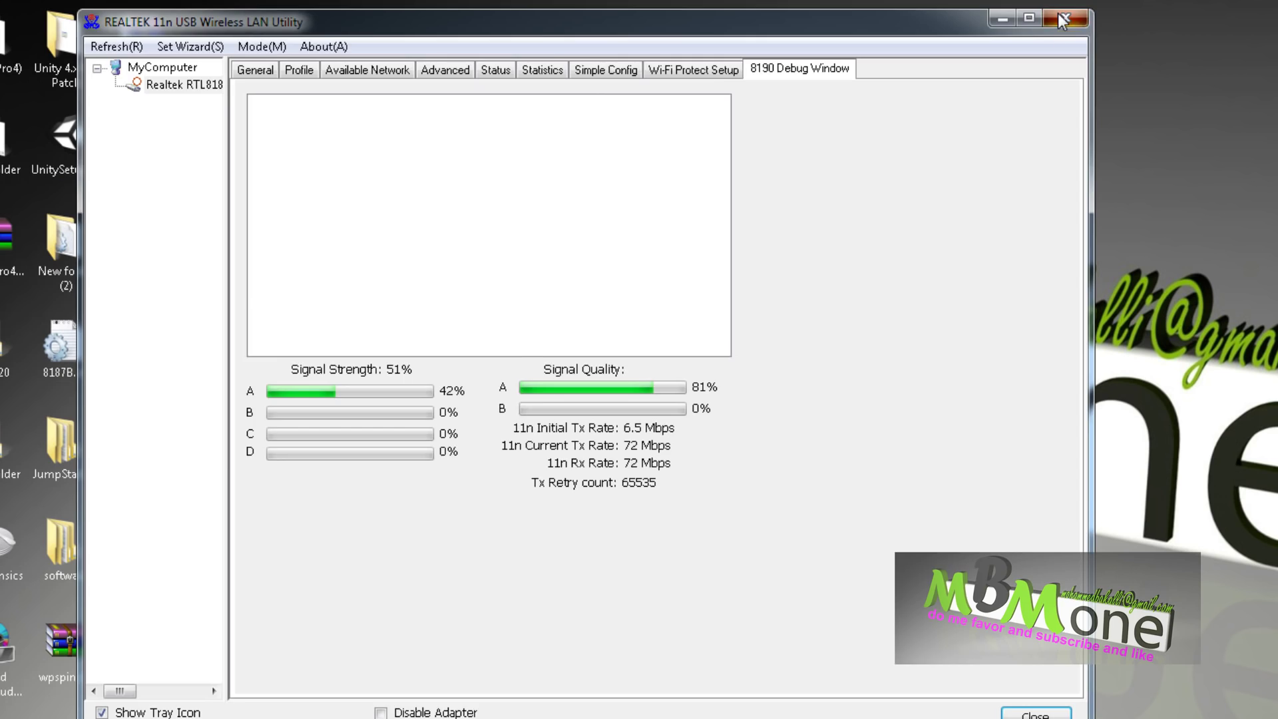
pyautogui.click(1062, 20)
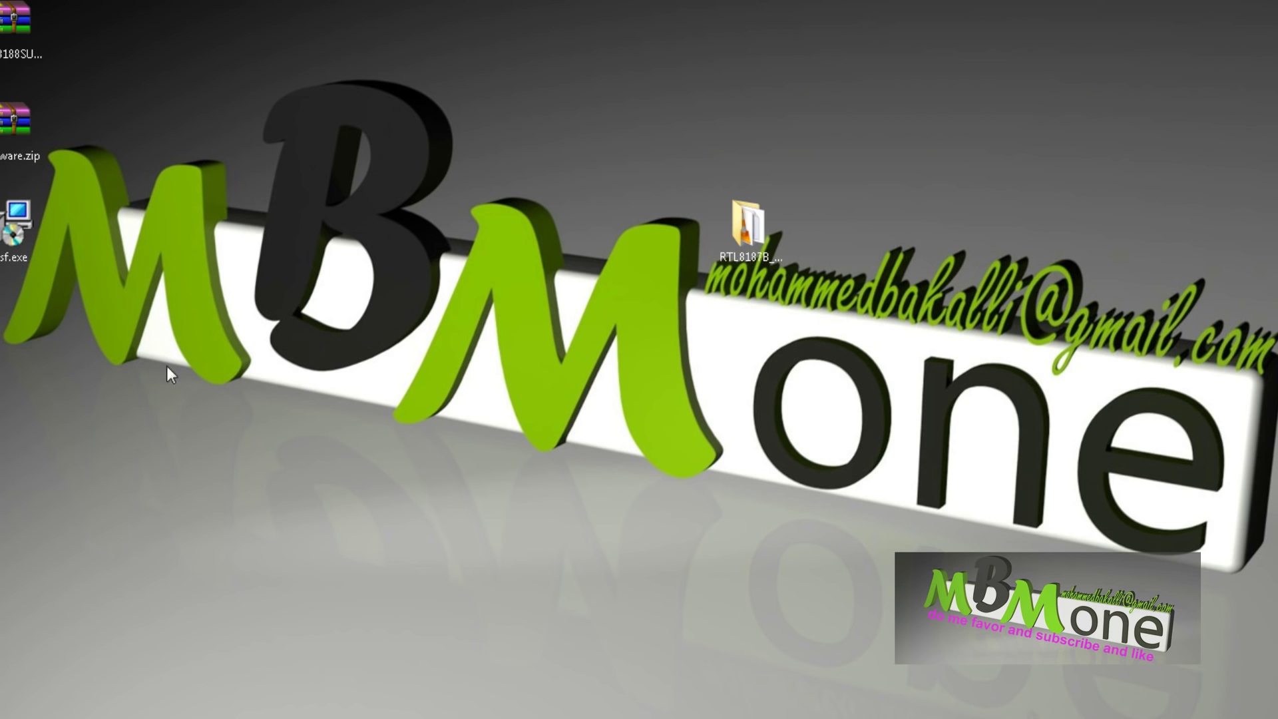
# - Move the RTL8187B driver folder across the desktop, closer to the other icons, and select it
pyautogui.moveTo(746, 236); pyautogui.dragTo(282, 384)
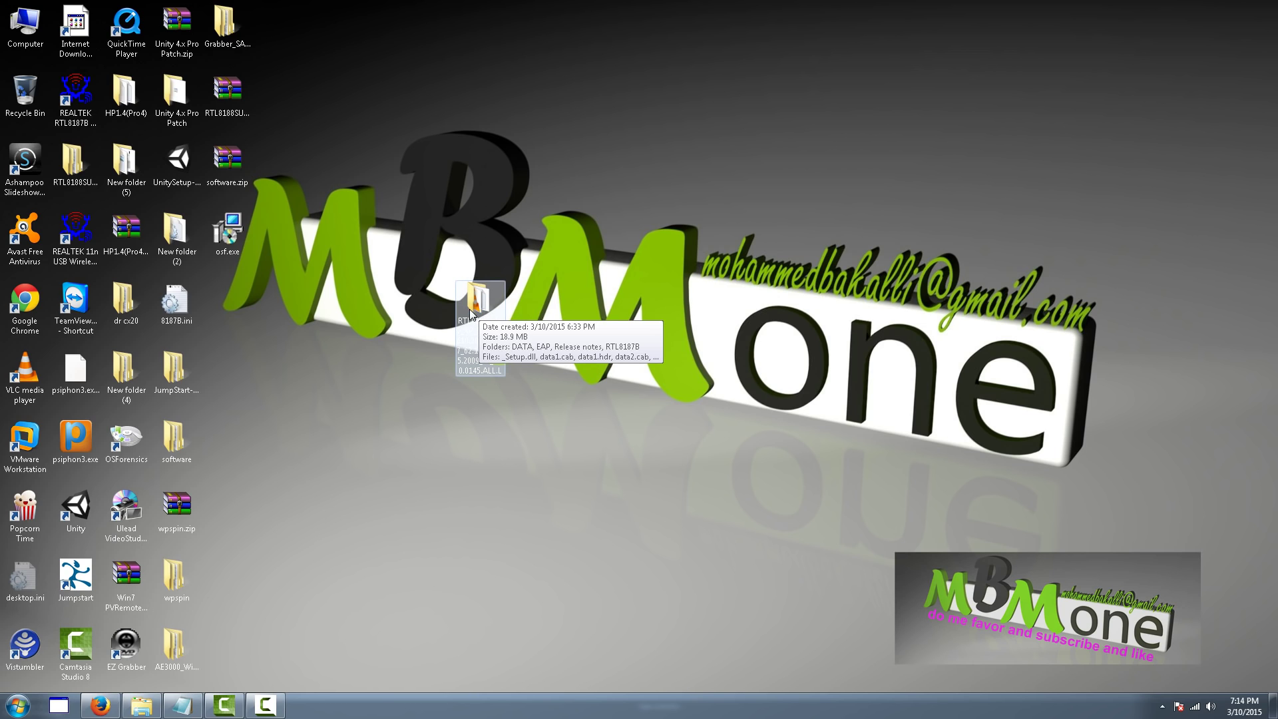
pyautogui.moveTo(481, 311); pyautogui.dragTo(430, 312)
pyautogui.click(347, 334)
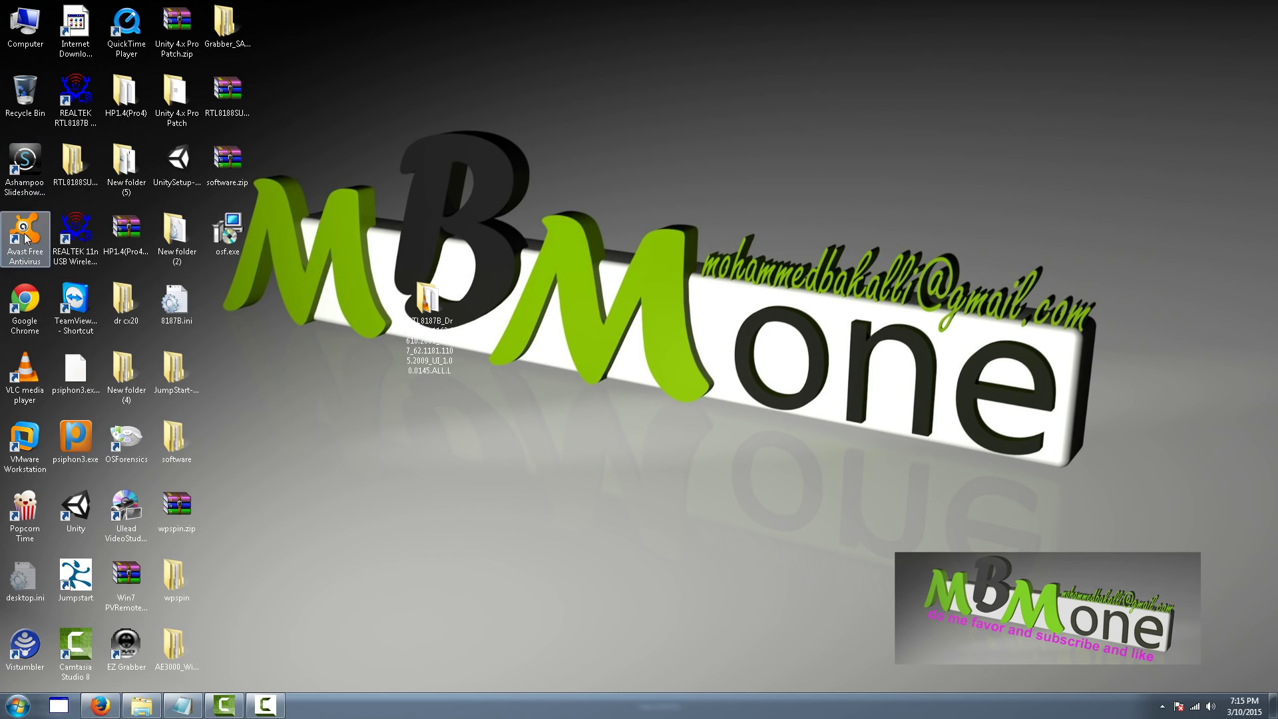
pyautogui.click(77, 246)
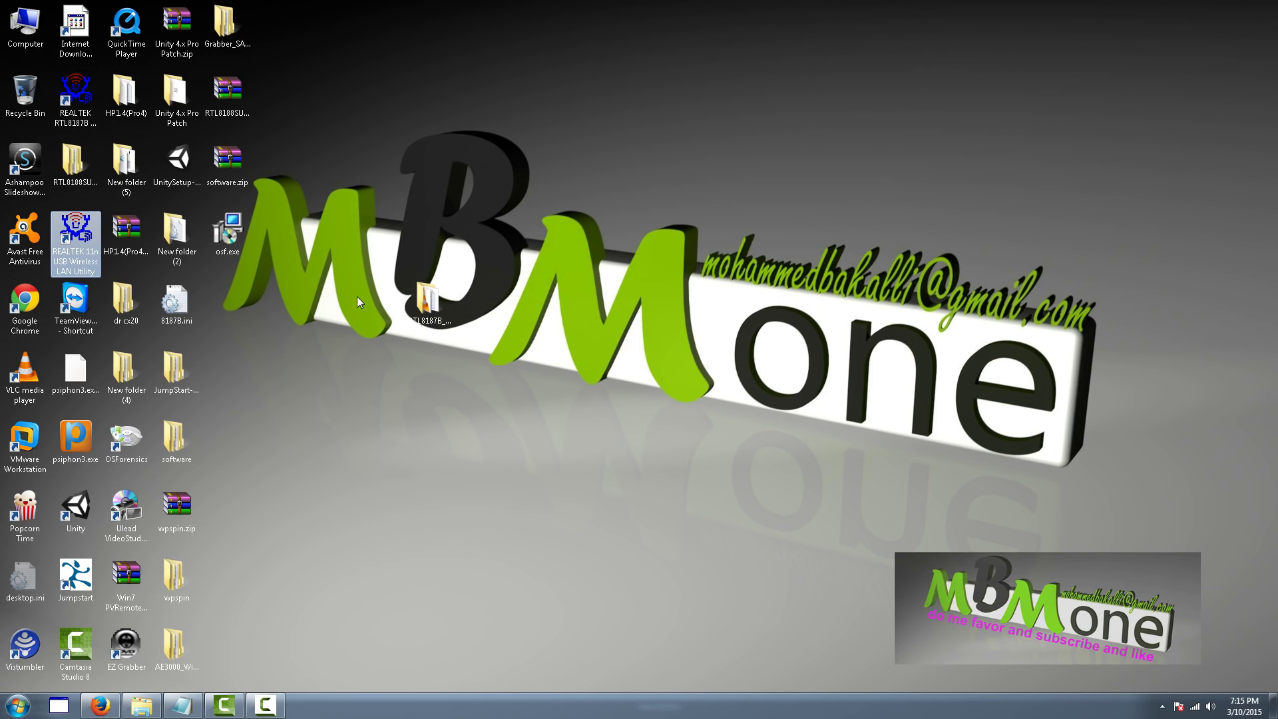
pyautogui.click(426, 301)
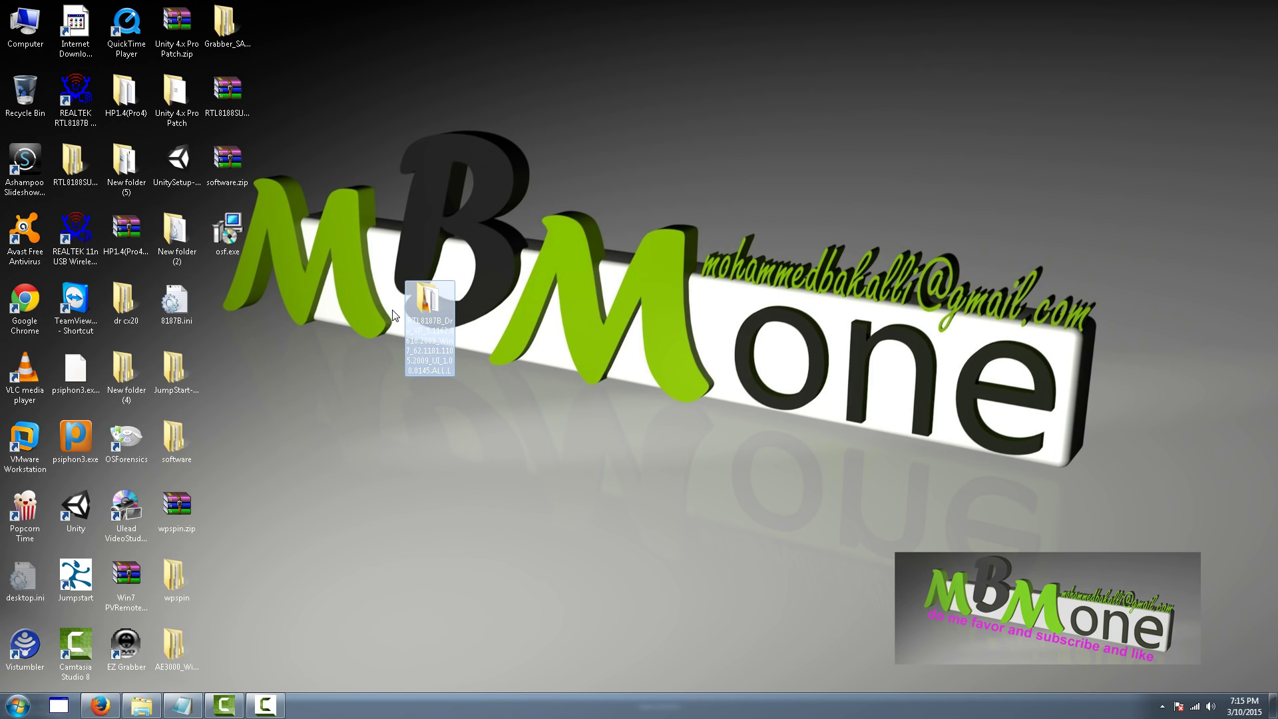
# - Open the RTL8187B driver folder and enlarge its window to show all the files
pyautogui.moveTo(426, 310)
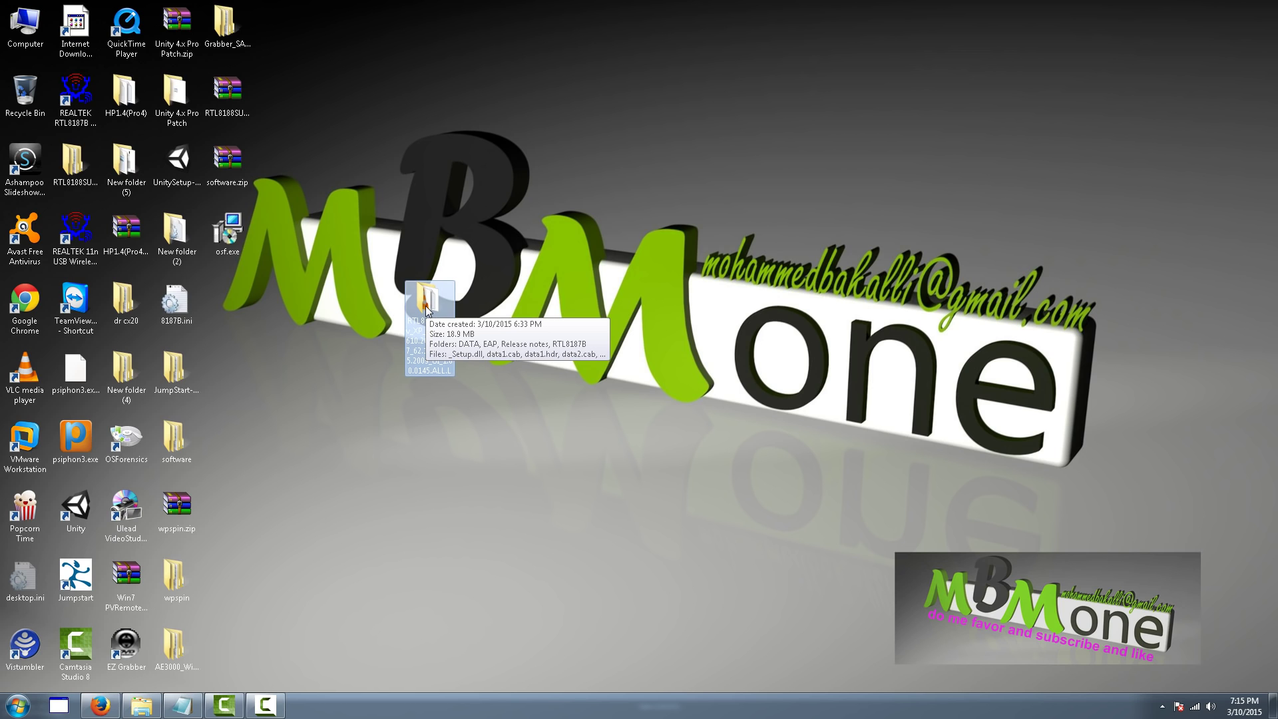
pyautogui.doubleClick(427, 310)
pyautogui.doubleClick(324, 6)
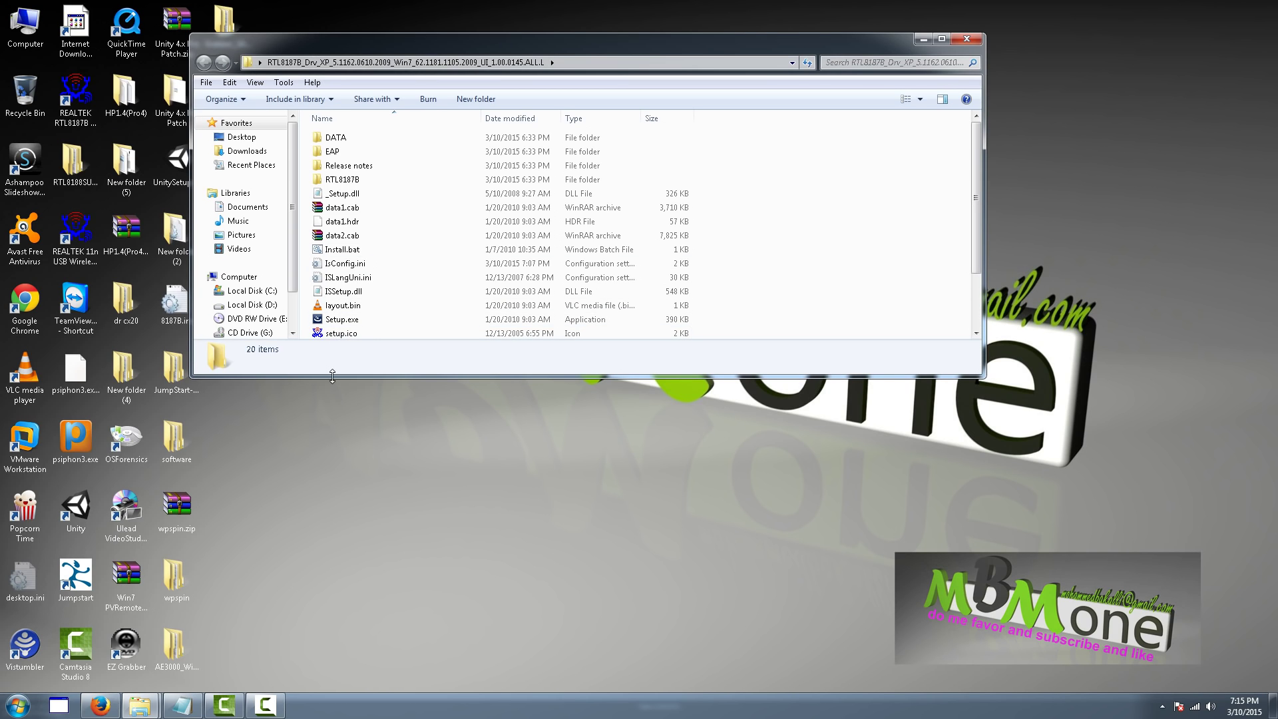
pyautogui.moveTo(332, 376); pyautogui.dragTo(335, 692)
pyautogui.moveTo(456, 20); pyautogui.dragTo(591, 55)
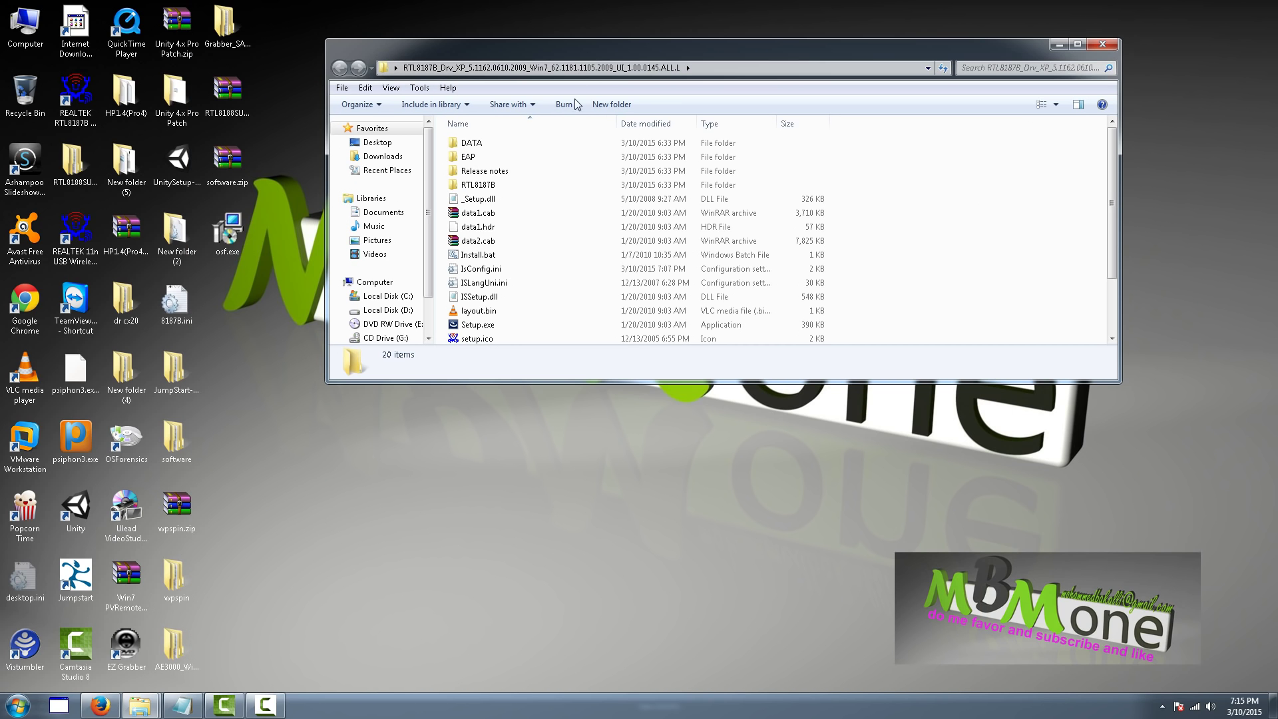
pyautogui.moveTo(514, 386); pyautogui.dragTo(406, 689)
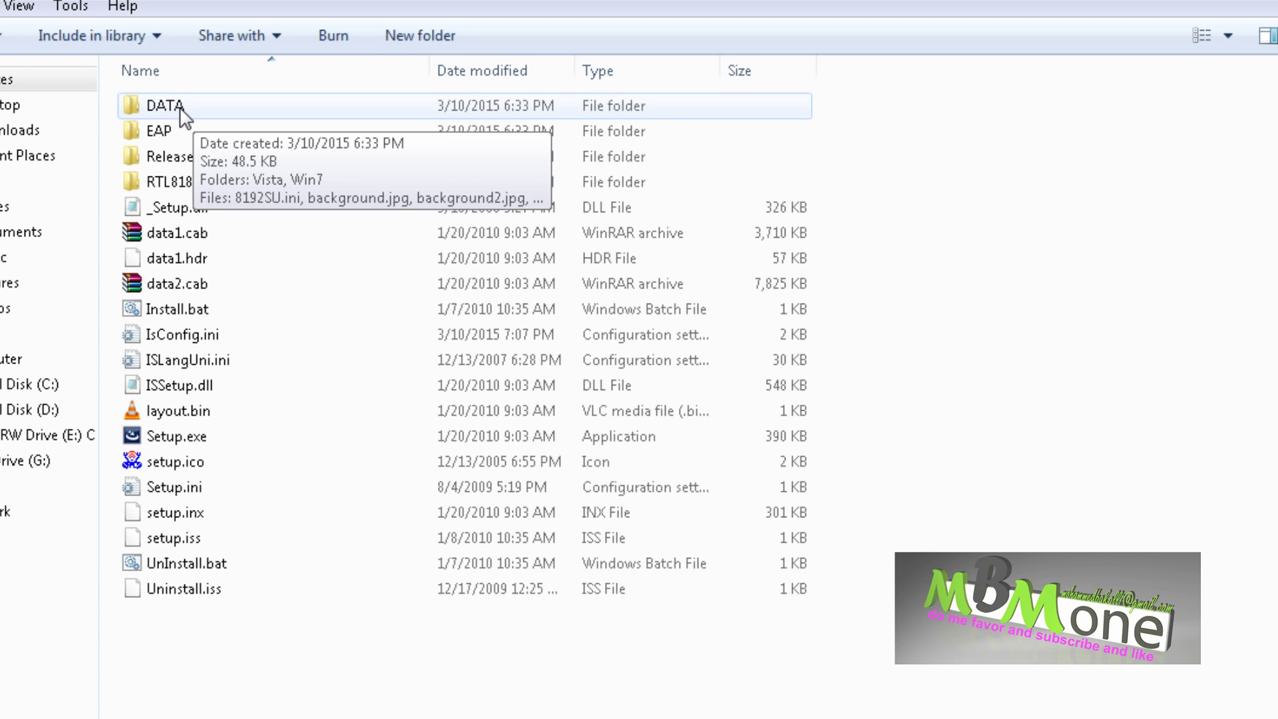
# - Check the Vista subfolder inside DATA and open 8192SU.ini from the Win7 subfolder
pyautogui.doubleClick(179, 111)
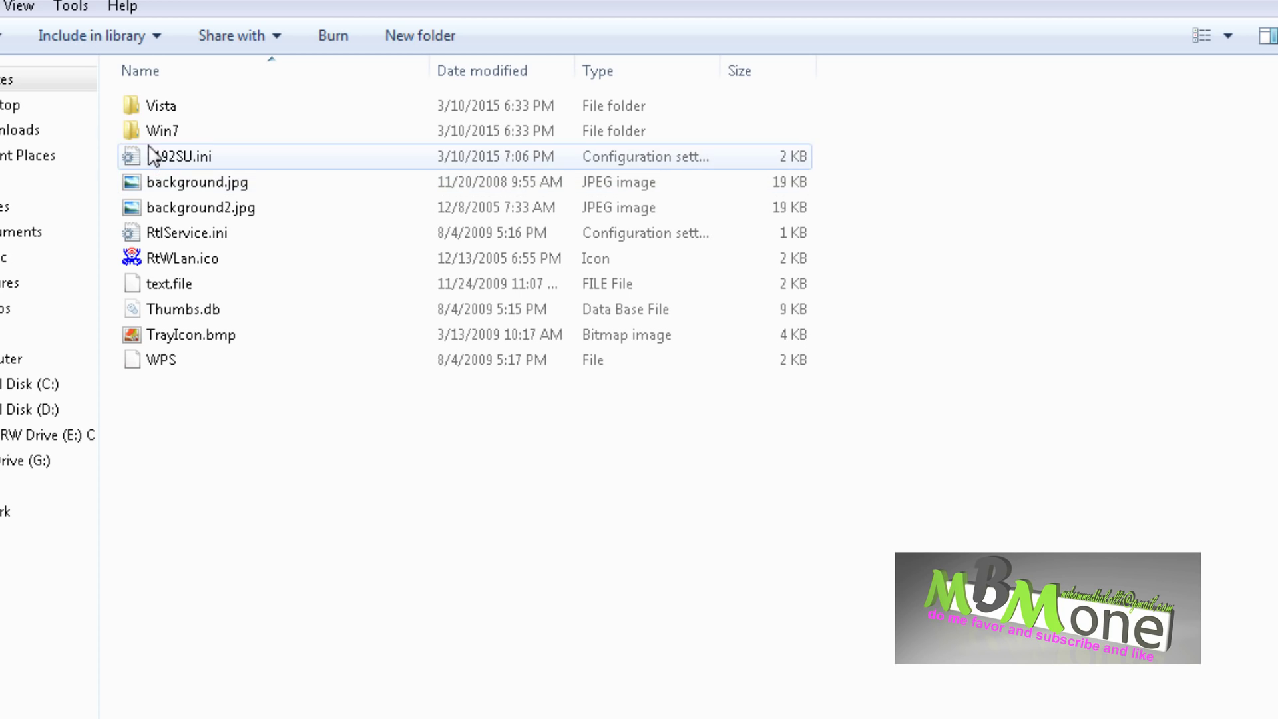
pyautogui.doubleClick(168, 106)
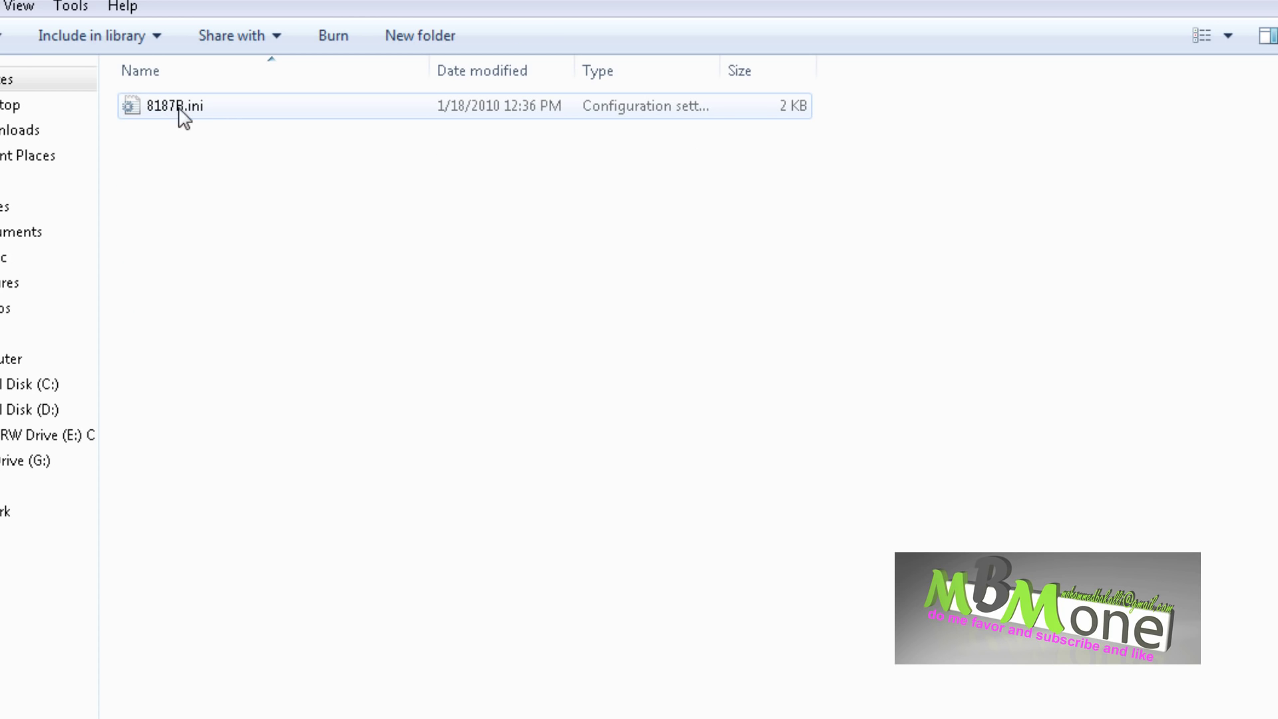
pyautogui.press('BackSpace')
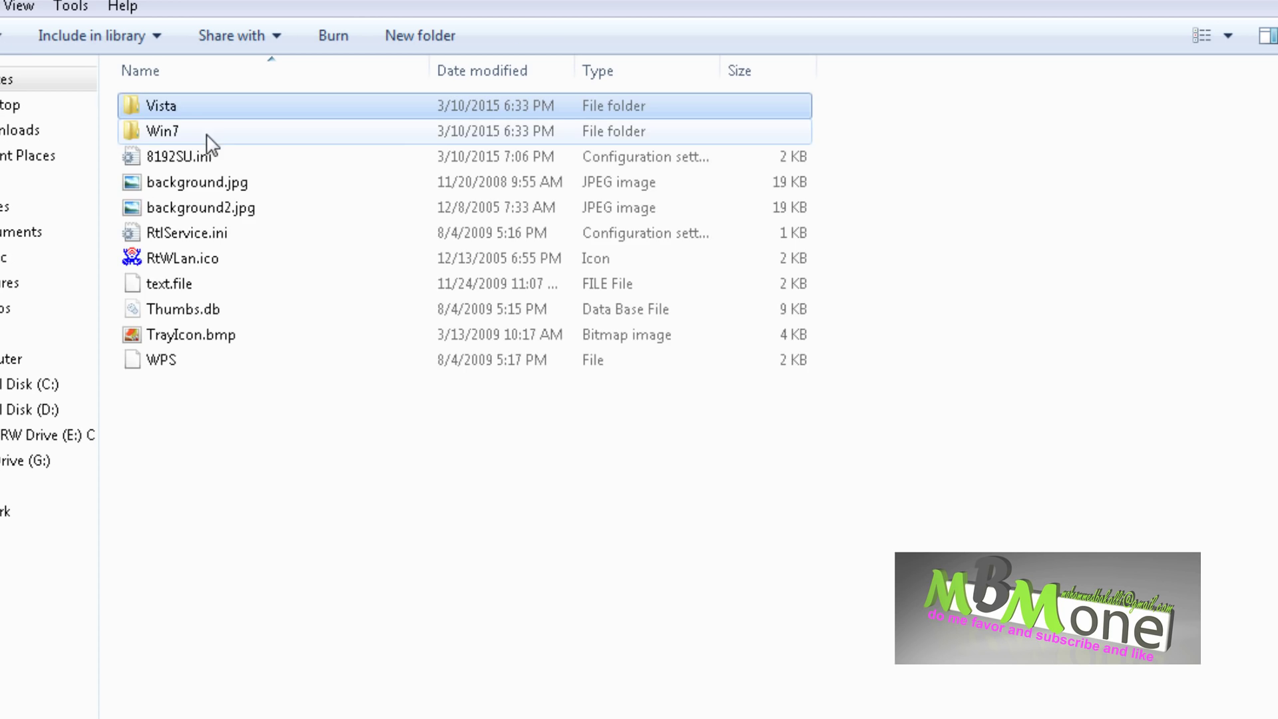
pyautogui.doubleClick(159, 132)
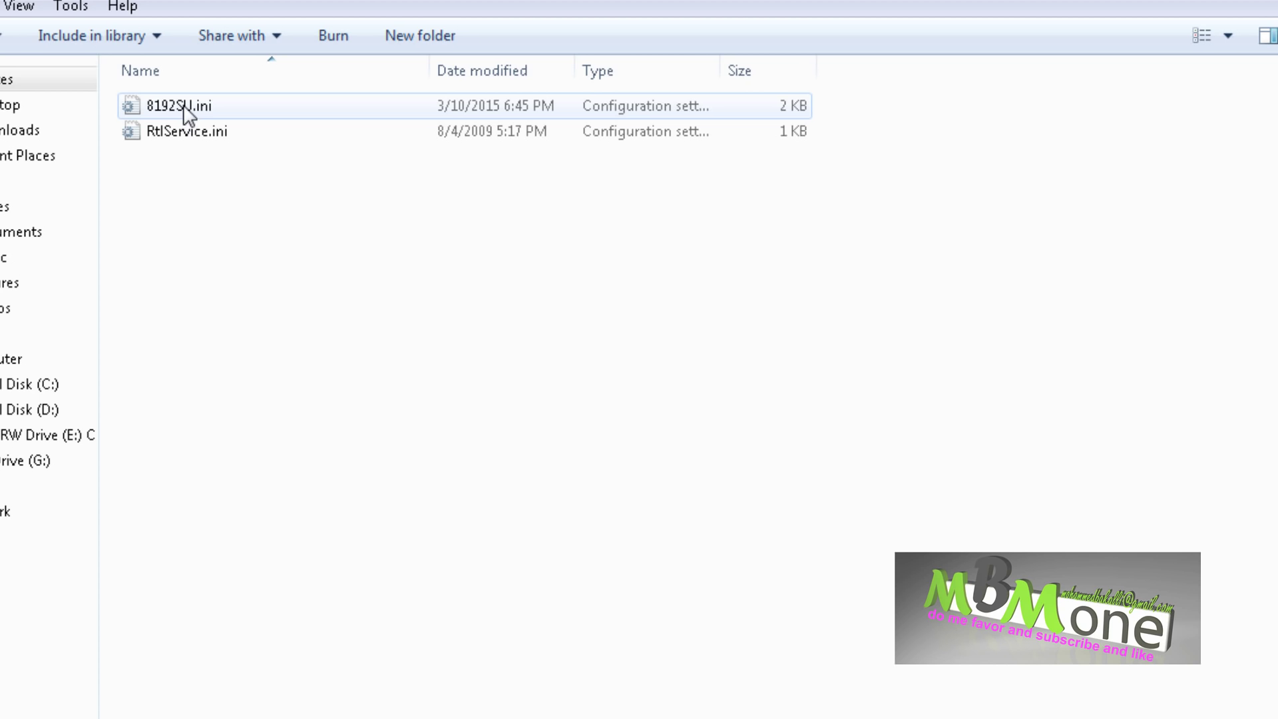
pyautogui.click(188, 114)
pyautogui.doubleClick(199, 113)
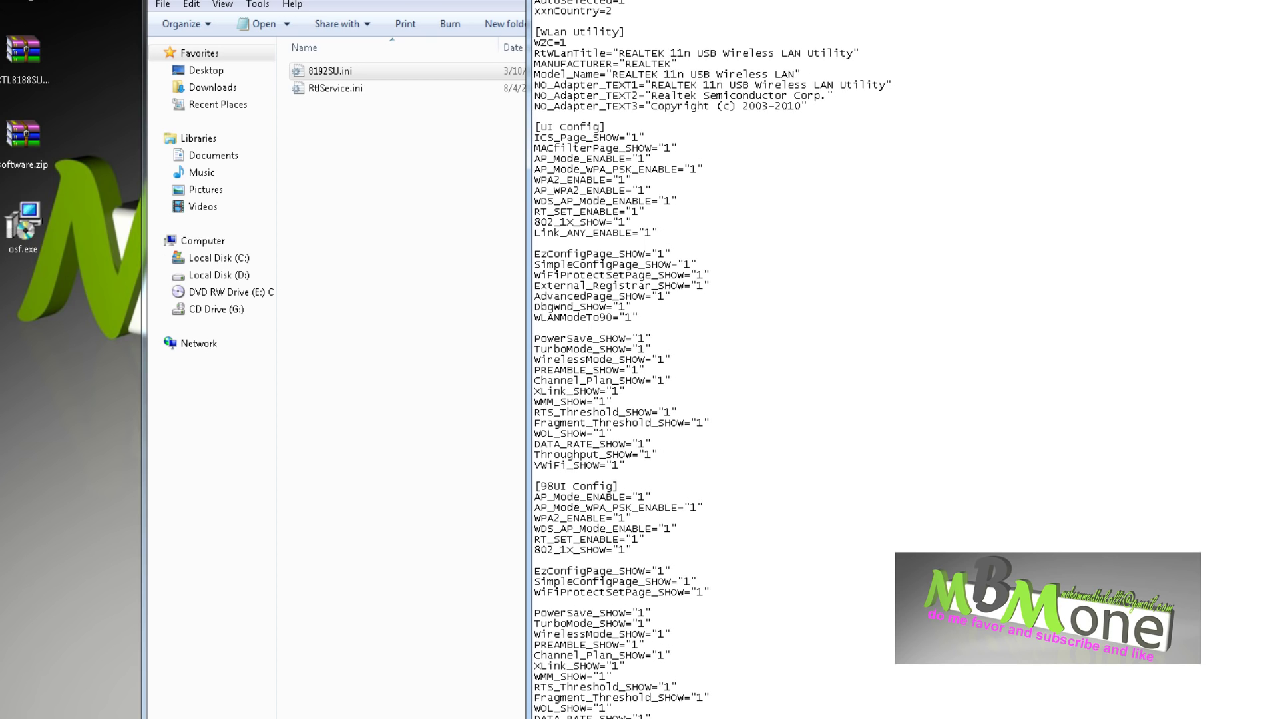
# - Compare the UI Config values in 8187B.ini, such as MACfilterPage_SHOW and WDS_AP_Mode_ENABLE, with those in 8192SU.ini
pyautogui.hotkey('alt', 'Tab')
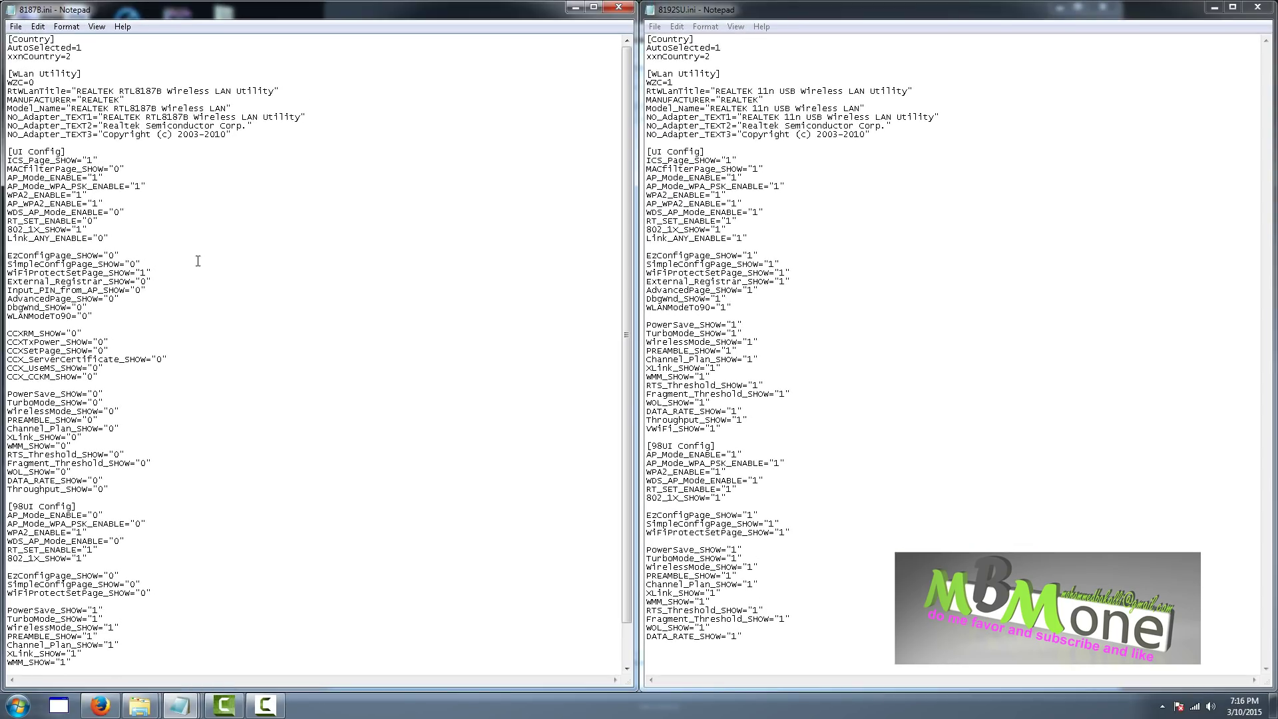
pyautogui.doubleClick(117, 169)
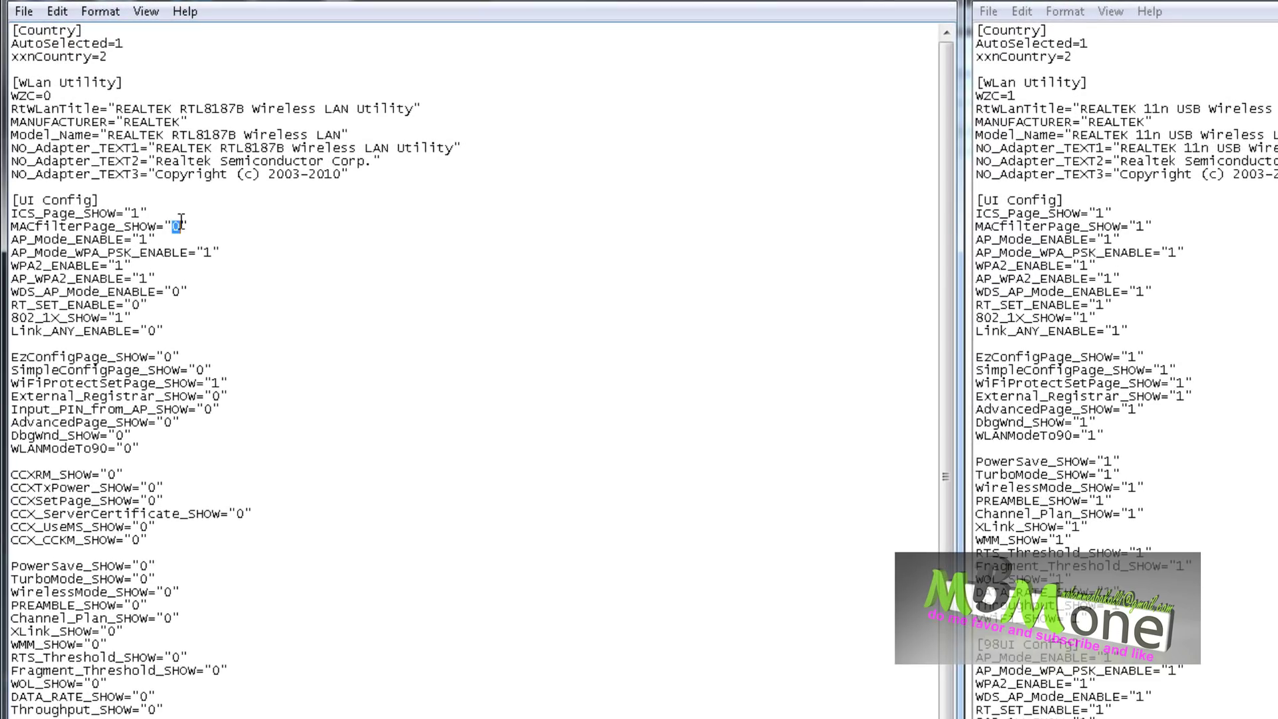
pyautogui.moveTo(172, 292); pyautogui.dragTo(209, 293)
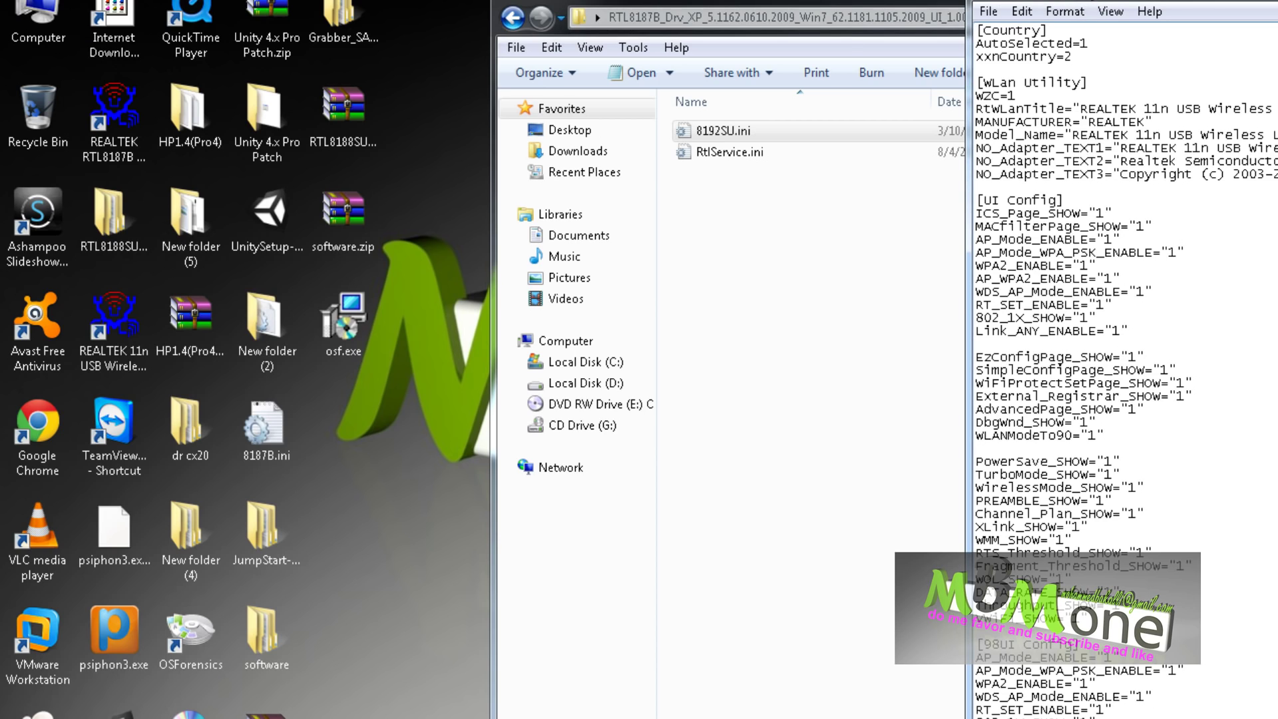
# - Examine the UI Config entries in 8192SU.ini, including ICS_Page_SHOW, MACfilterPage_SHOW and Link_ANY_ENABLE
pyautogui.moveTo(1095, 1); pyautogui.dragTo(718, 1)
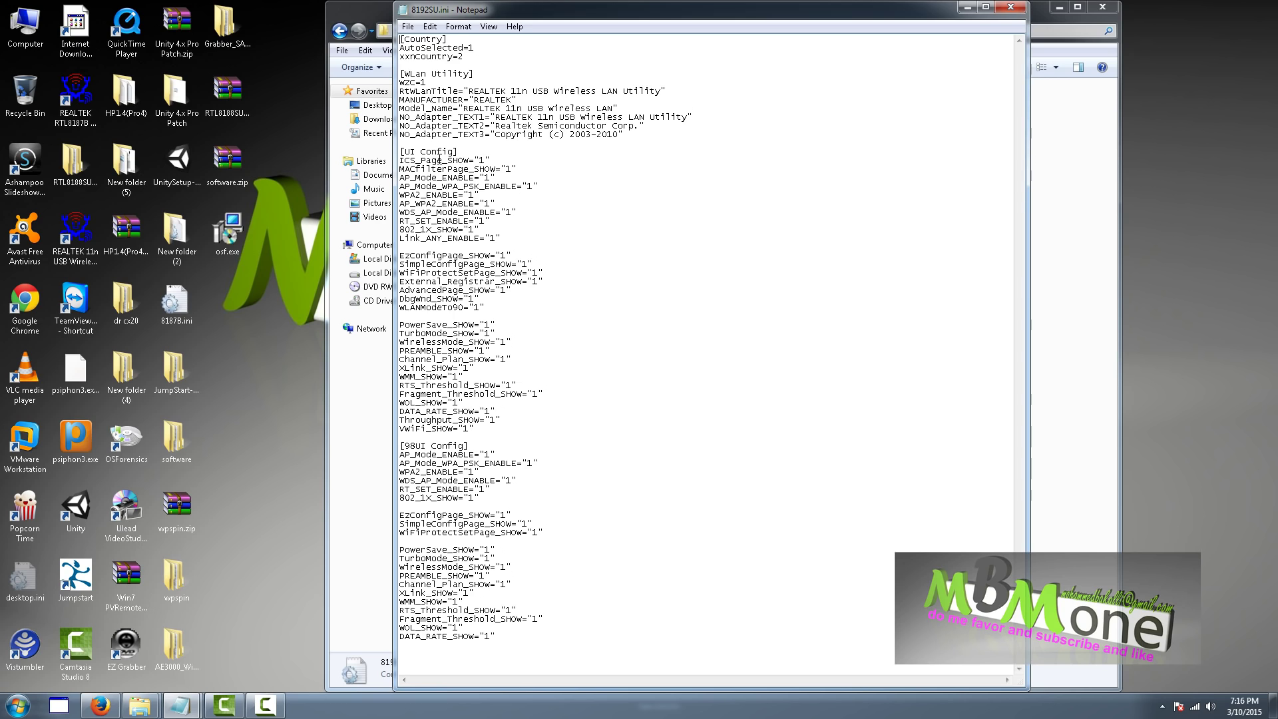
pyautogui.moveTo(401, 159); pyautogui.dragTo(465, 160)
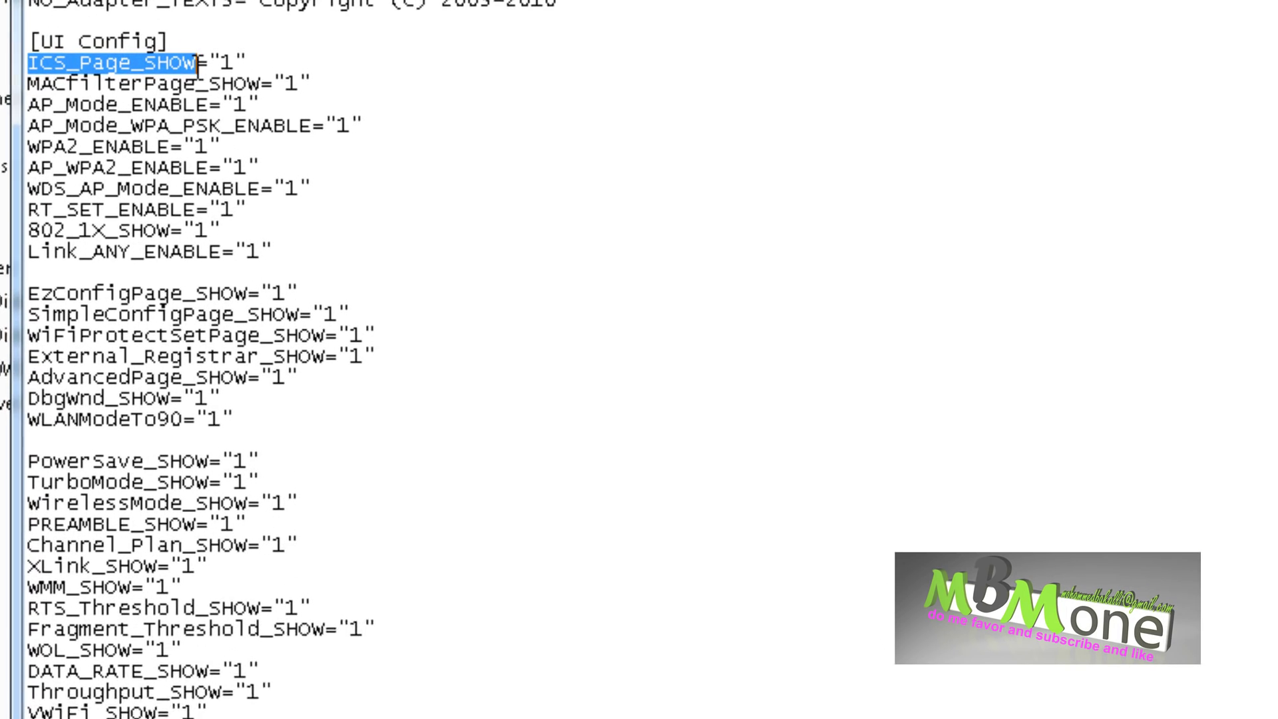
pyautogui.doubleClick(218, 59)
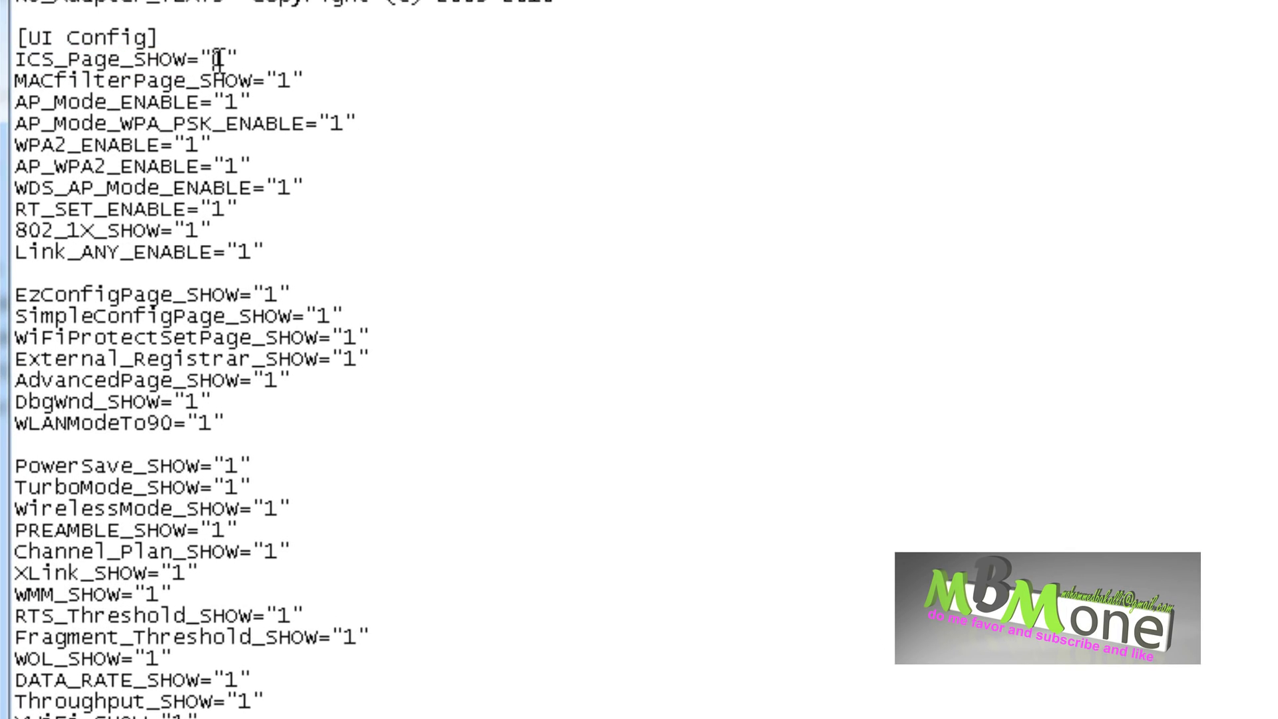
pyautogui.doubleClick(284, 81)
pyautogui.scroll(-9, 304, 474)
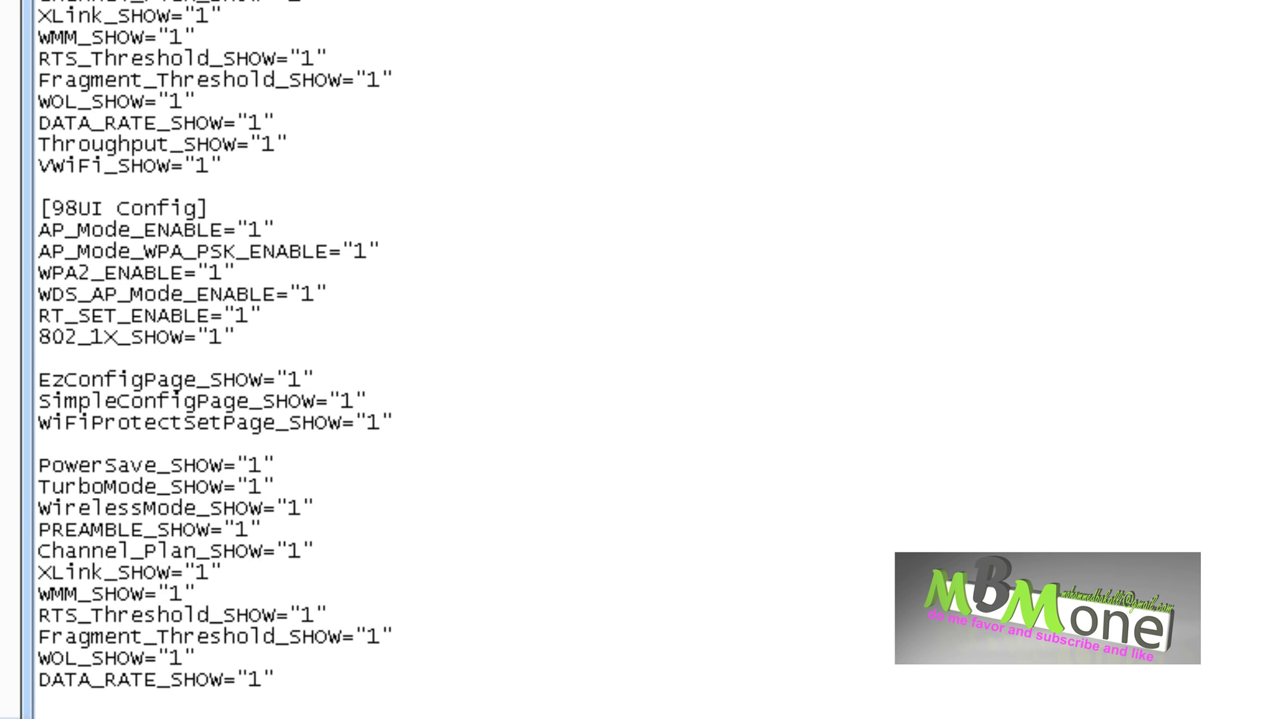
pyautogui.doubleClick(199, 125)
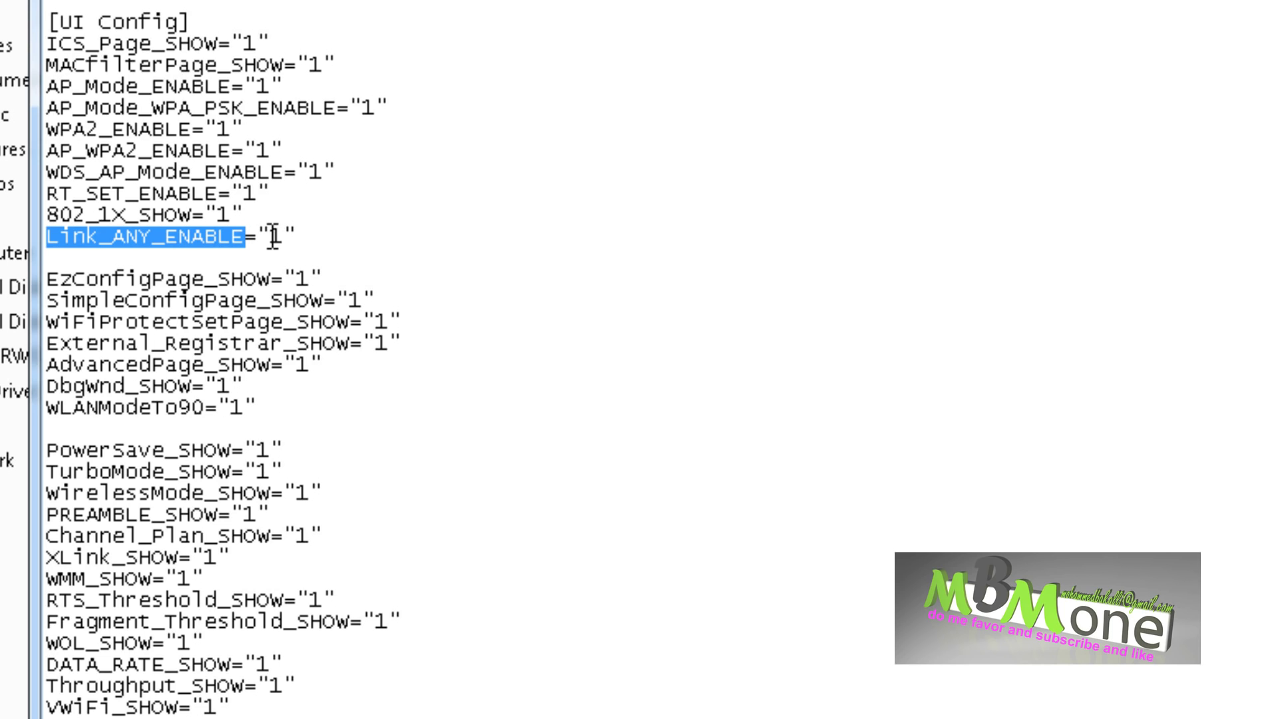
pyautogui.doubleClick(275, 237)
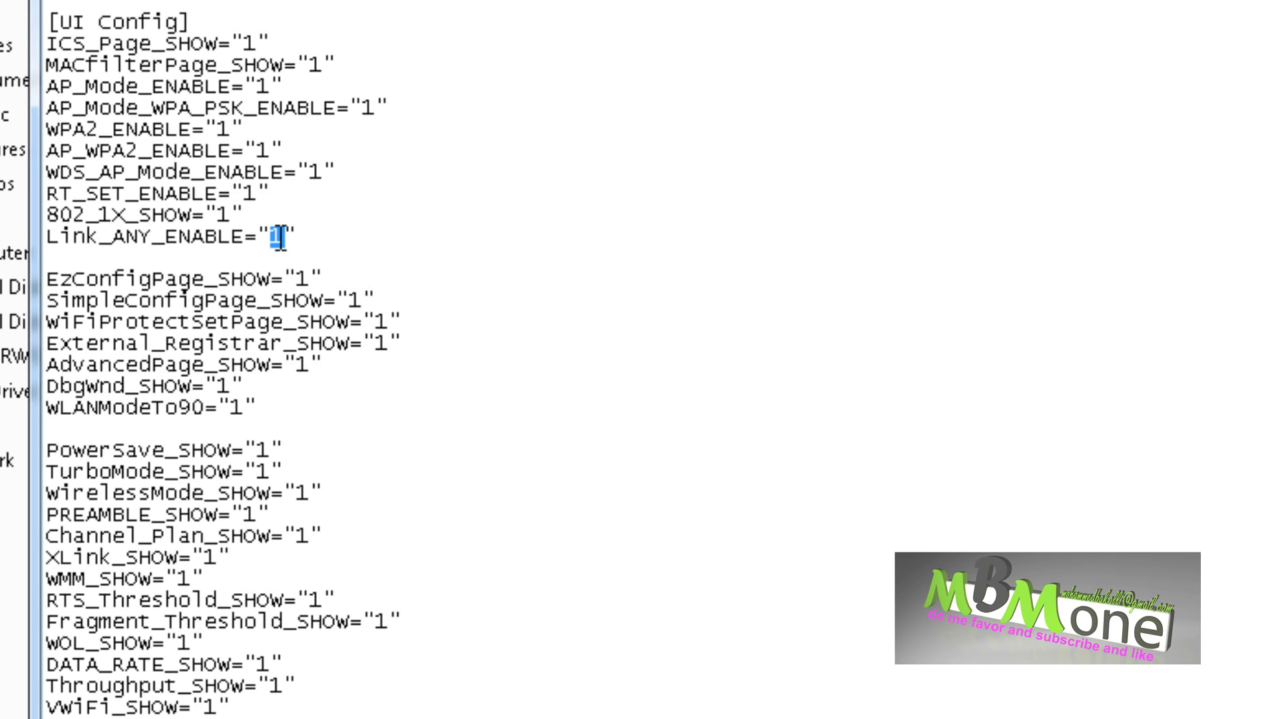
# - Review all entries down to the end of the 98UI Config section and highlight the MACfilterPage_SHOW value
pyautogui.moveTo(259, 262); pyautogui.dragTo(30, 4)
pyautogui.click(288, 608)
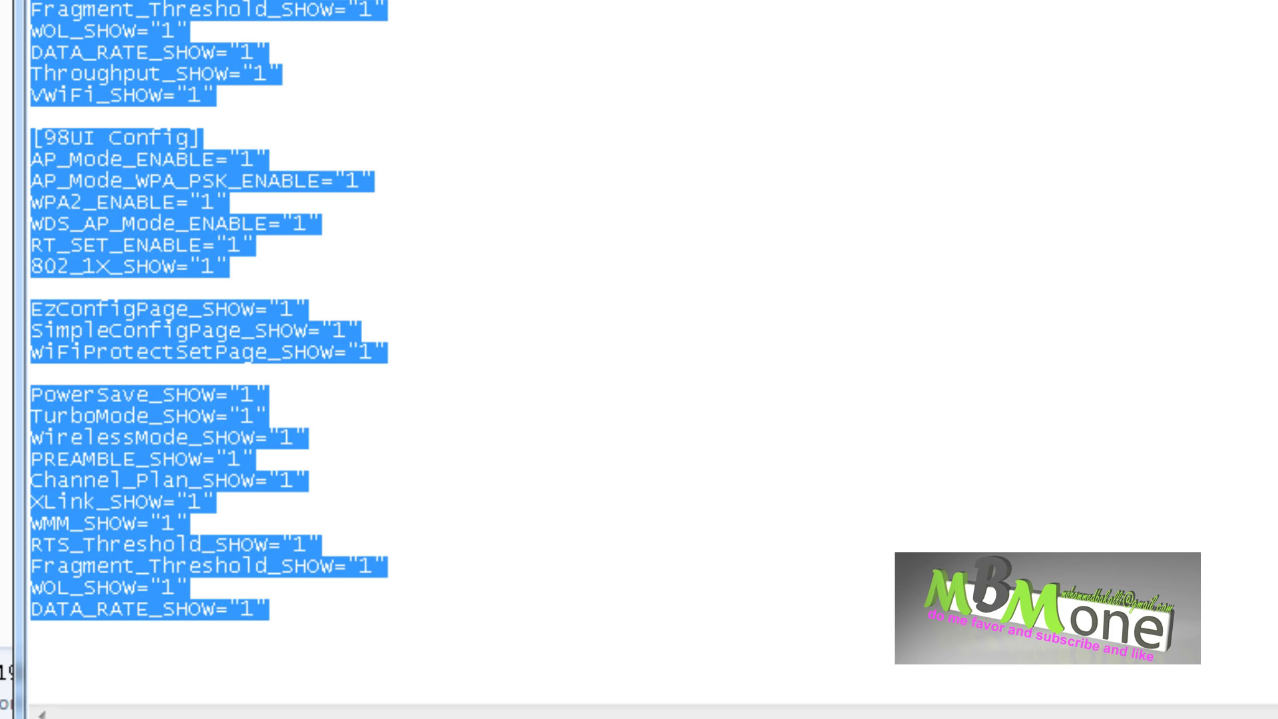
pyautogui.press('Right')
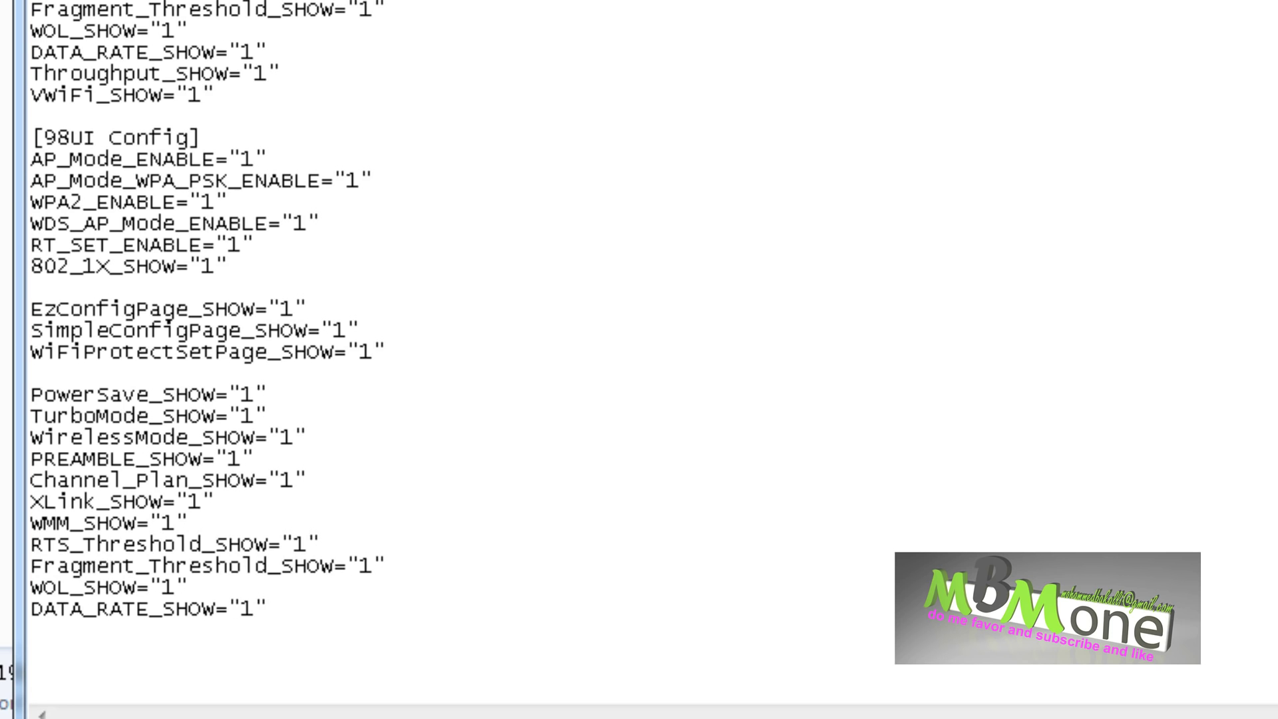
pyautogui.scroll(12, 293, 267)
pyautogui.click(281, 246)
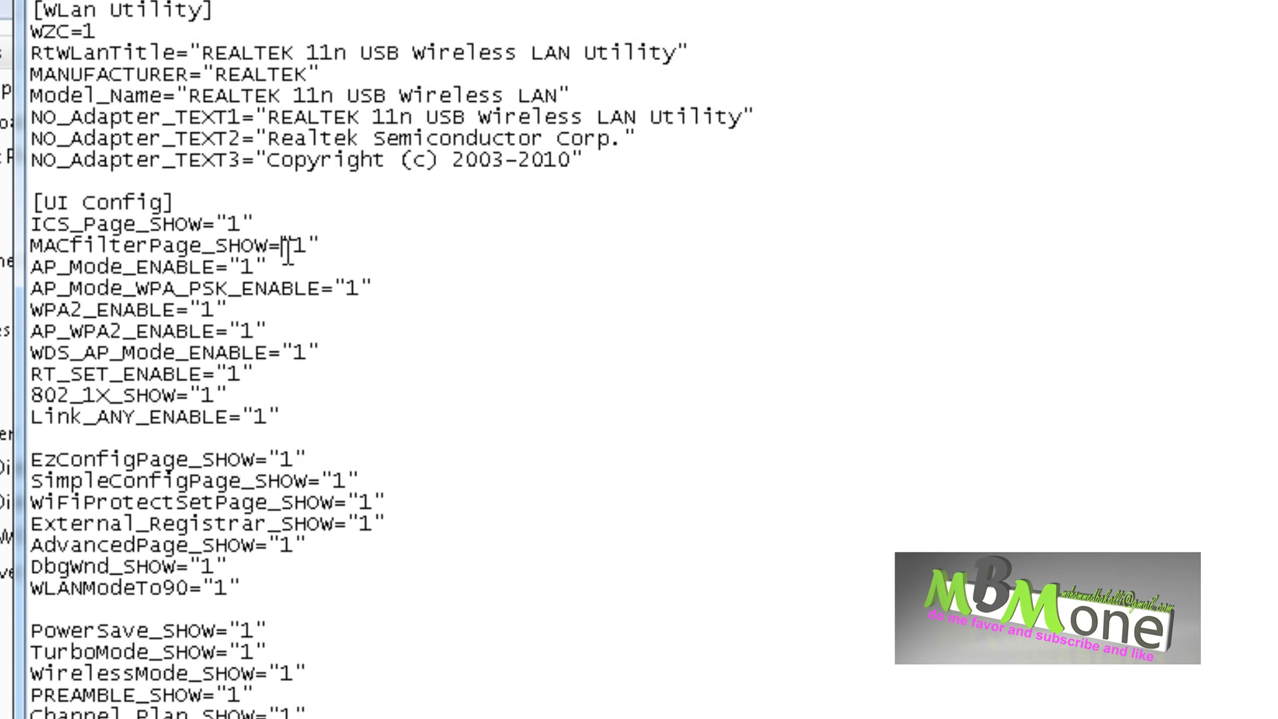
pyautogui.moveTo(295, 250); pyautogui.dragTo(305, 252)
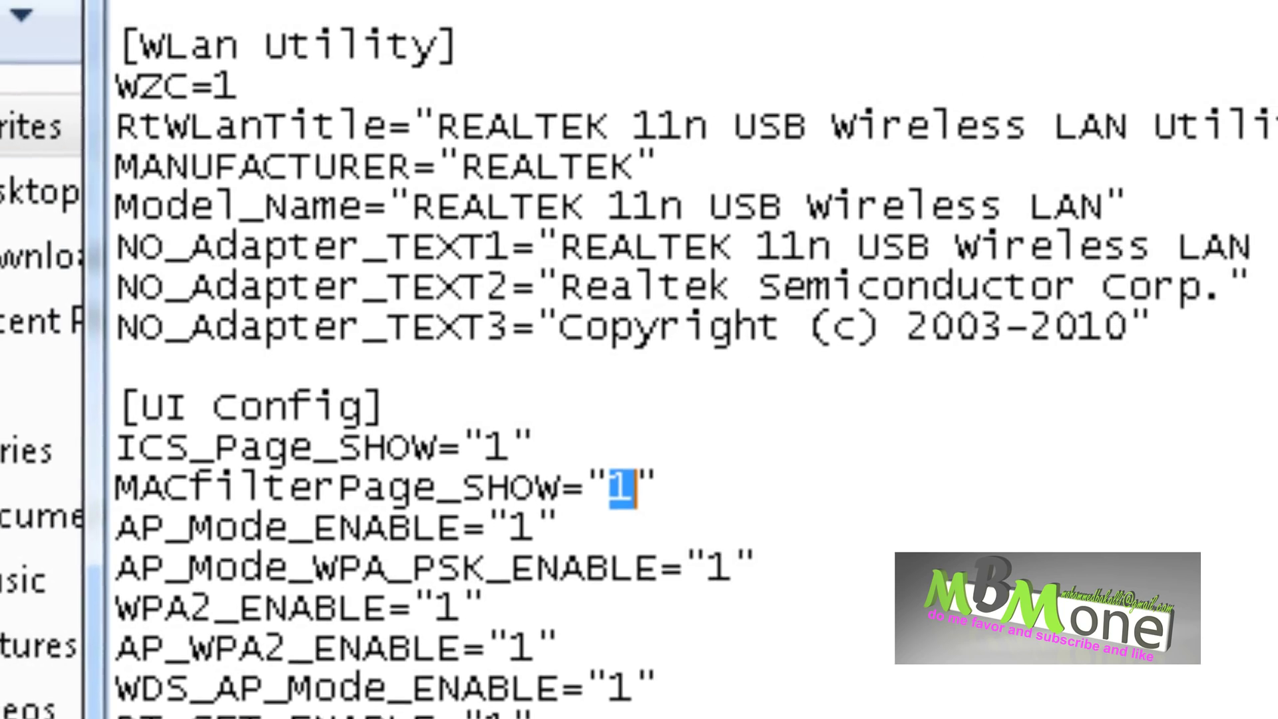
# - Save 8192SU.ini in the Win7 folder and close it
pyautogui.click(274, 51)
pyautogui.click(380, 285)
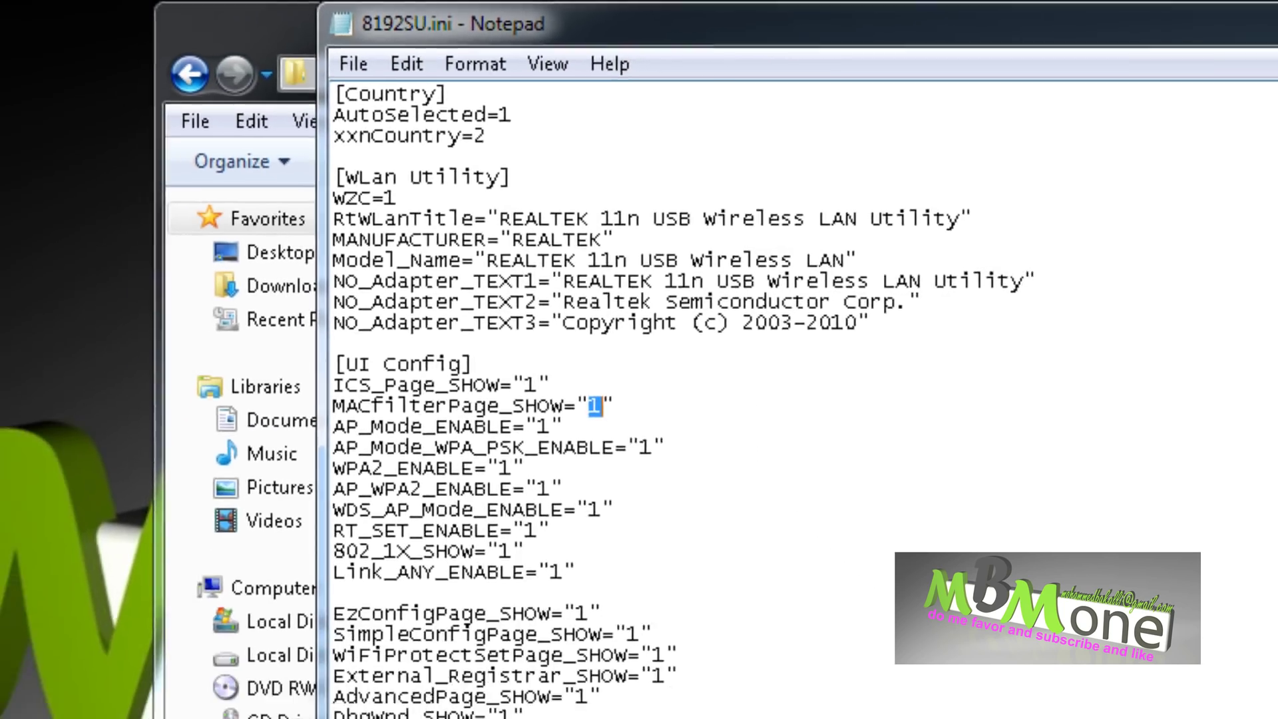
pyautogui.hotkey('alt', 'F4')
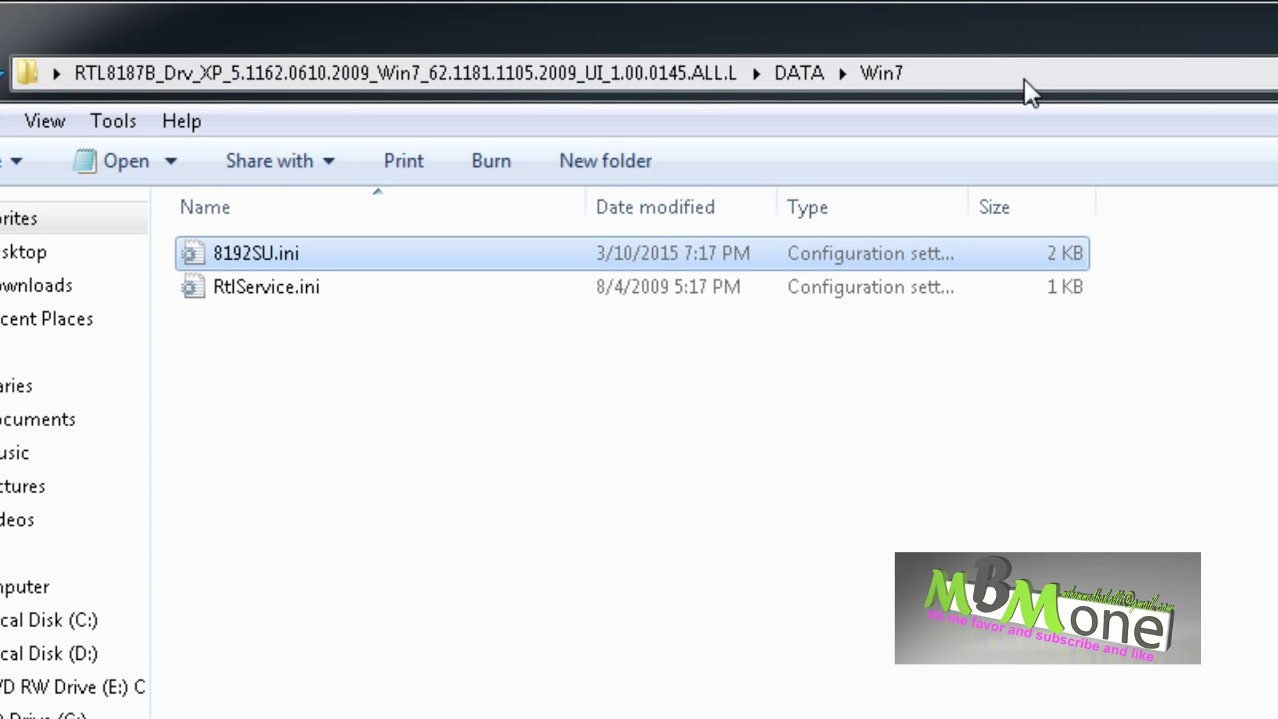
# - Check the Win7 folder's full path and its two ini files, ending back in the DATA folder
pyautogui.click(1023, 79)
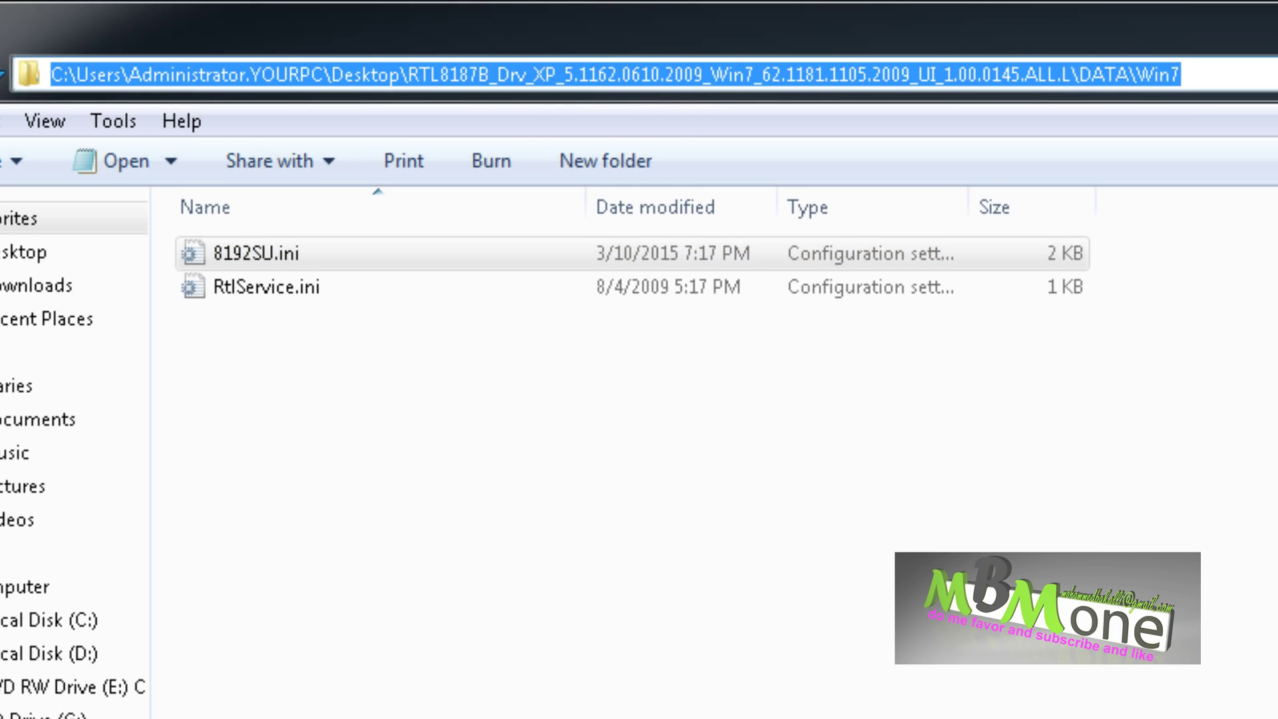
pyautogui.click(1, 77)
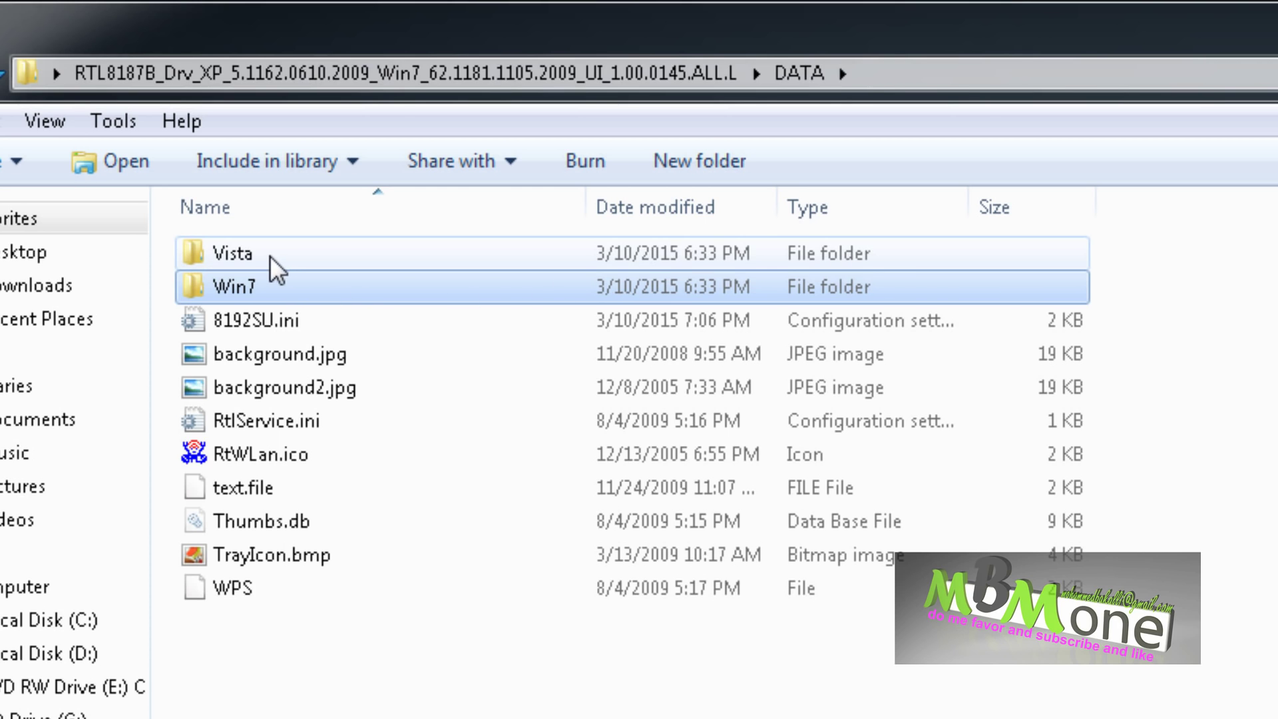
pyautogui.doubleClick(254, 285)
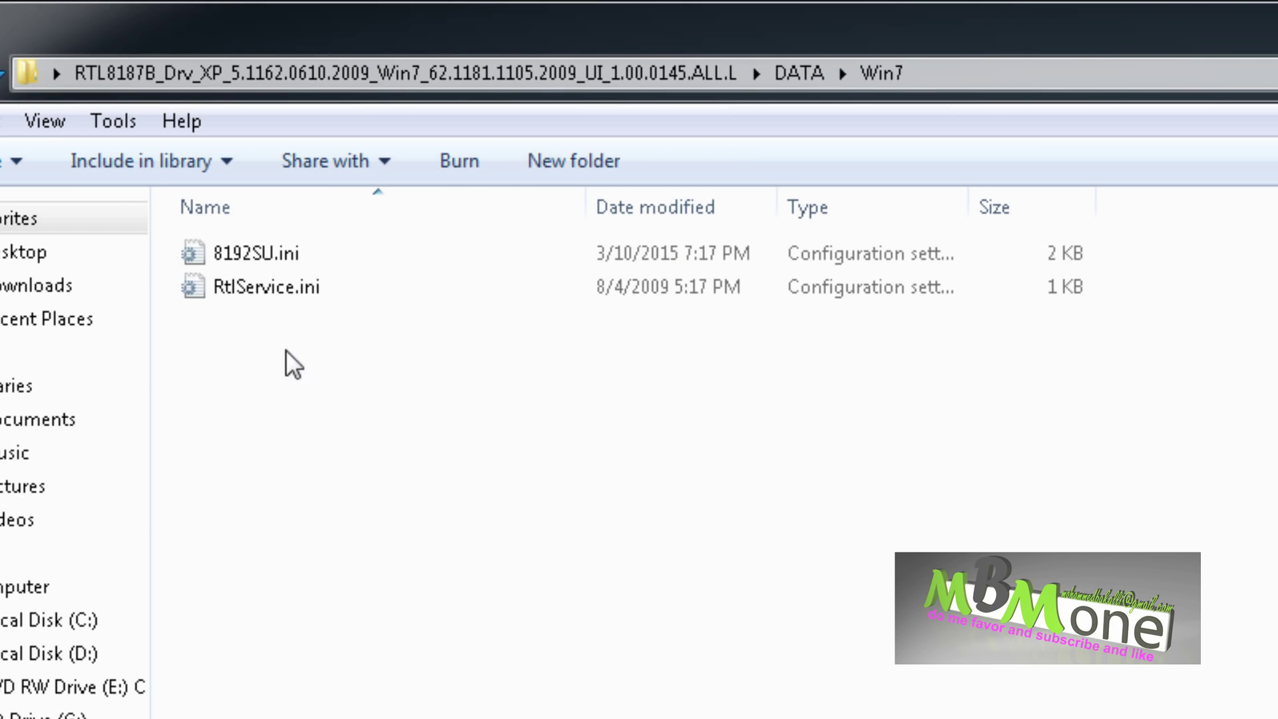
pyautogui.moveTo(297, 334); pyautogui.dragTo(237, 261)
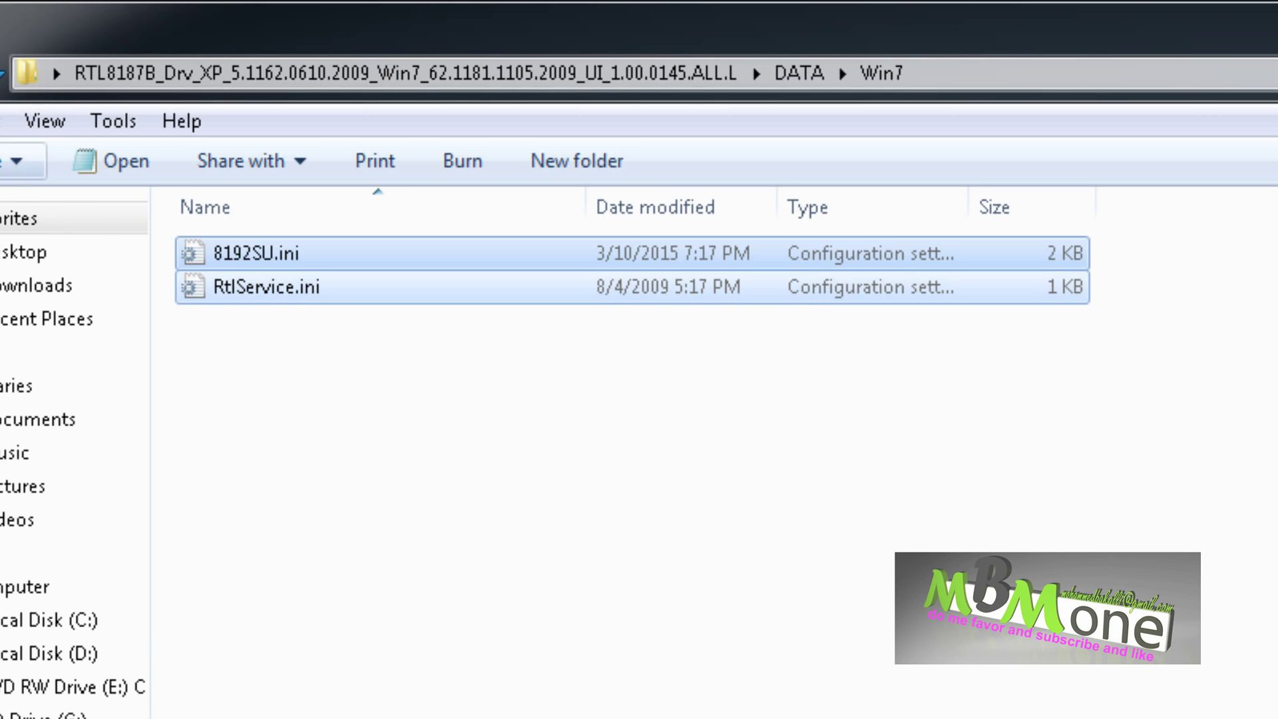
pyautogui.press('BackSpace')
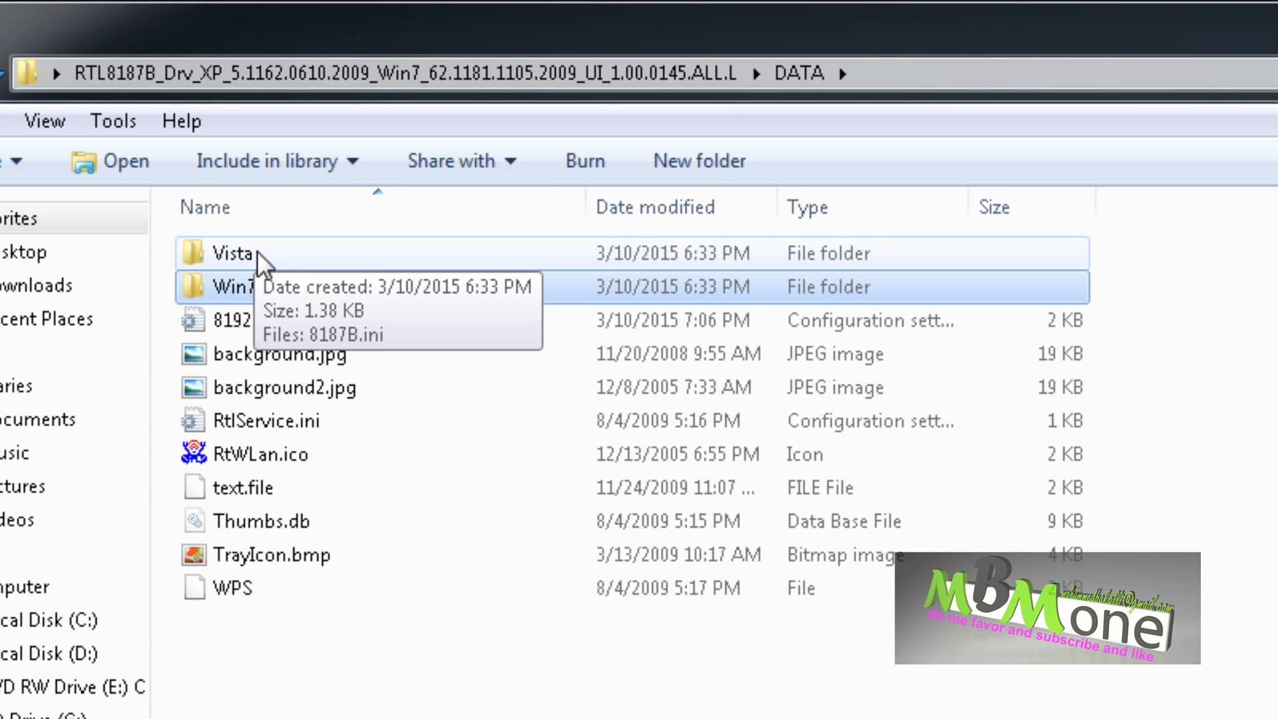
# - Open 8192SU.ini from the DATA folder, check its UI Config values such as AP_Mode_ENABLE, and save the file
pyautogui.click(242, 312)
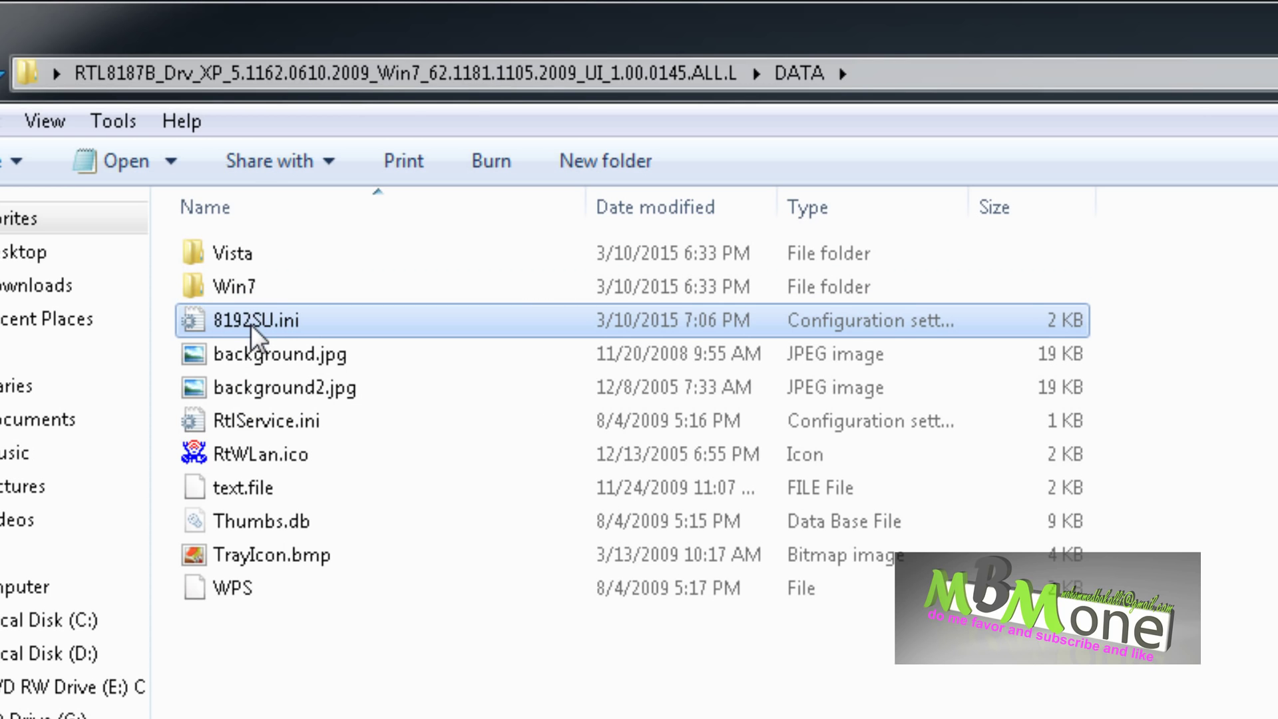
pyautogui.doubleClick(250, 324)
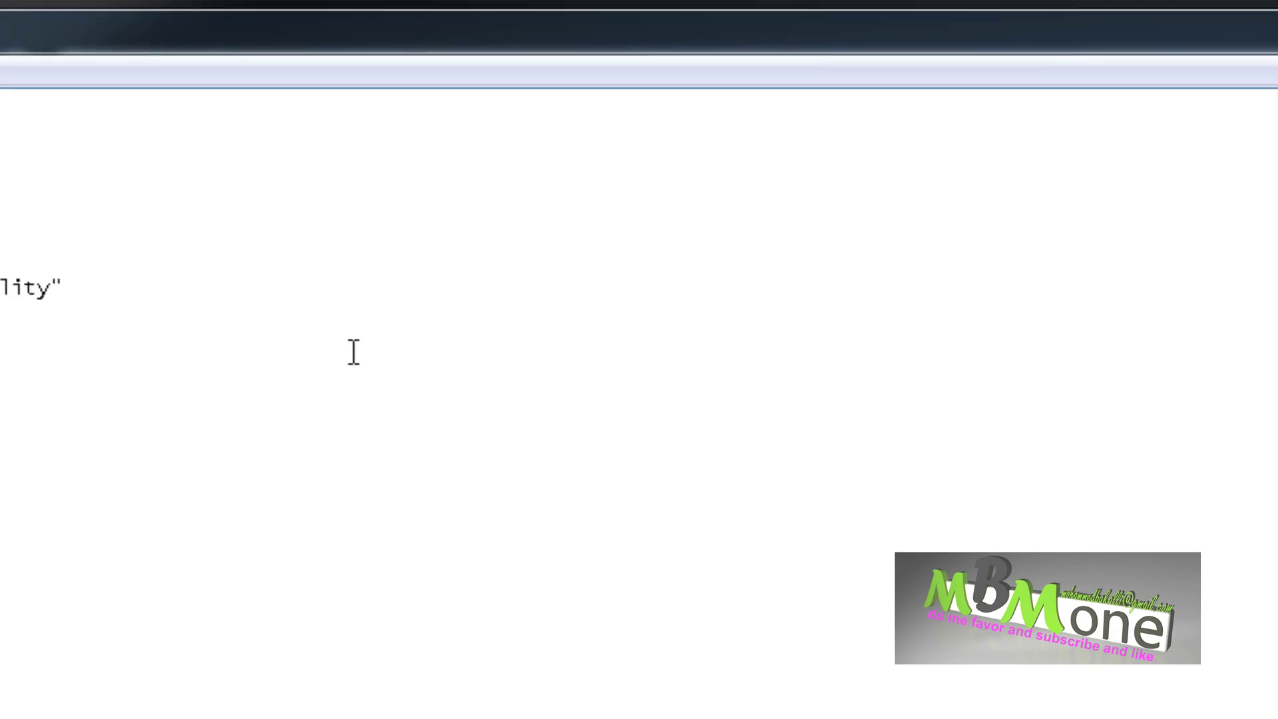
pyautogui.scroll(-6, 404, 483)
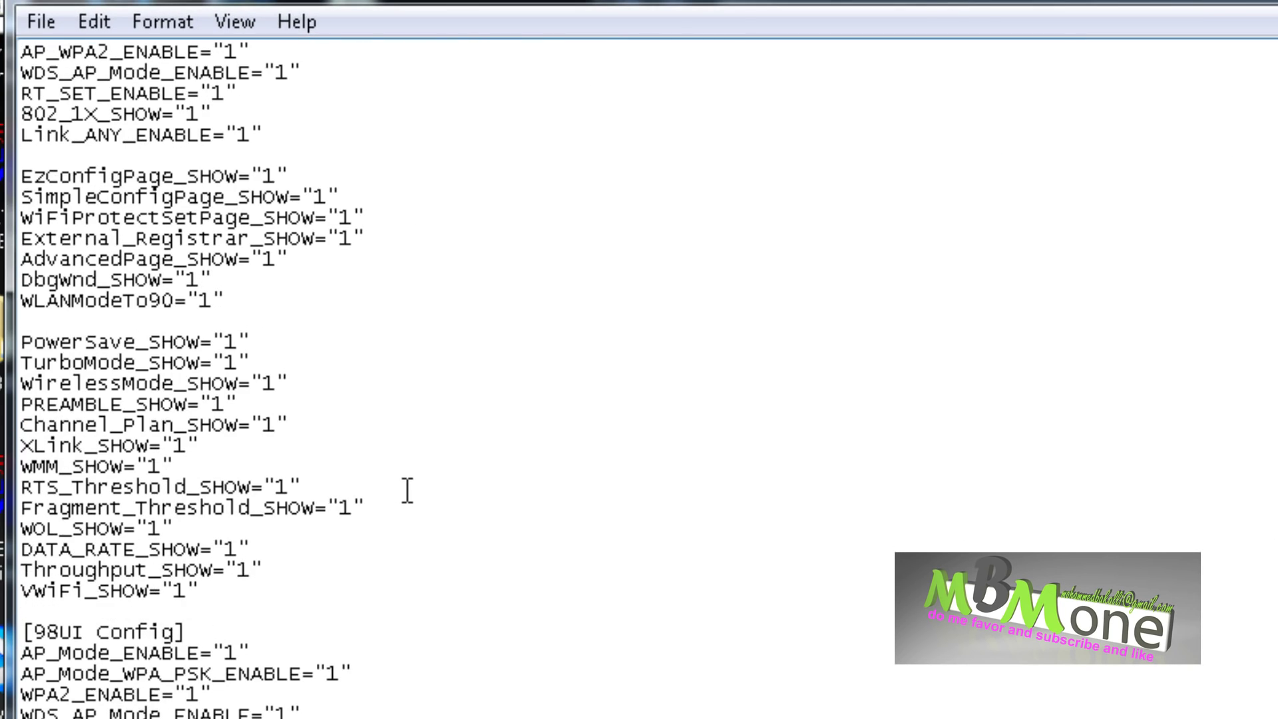
pyautogui.scroll(6, 408, 493)
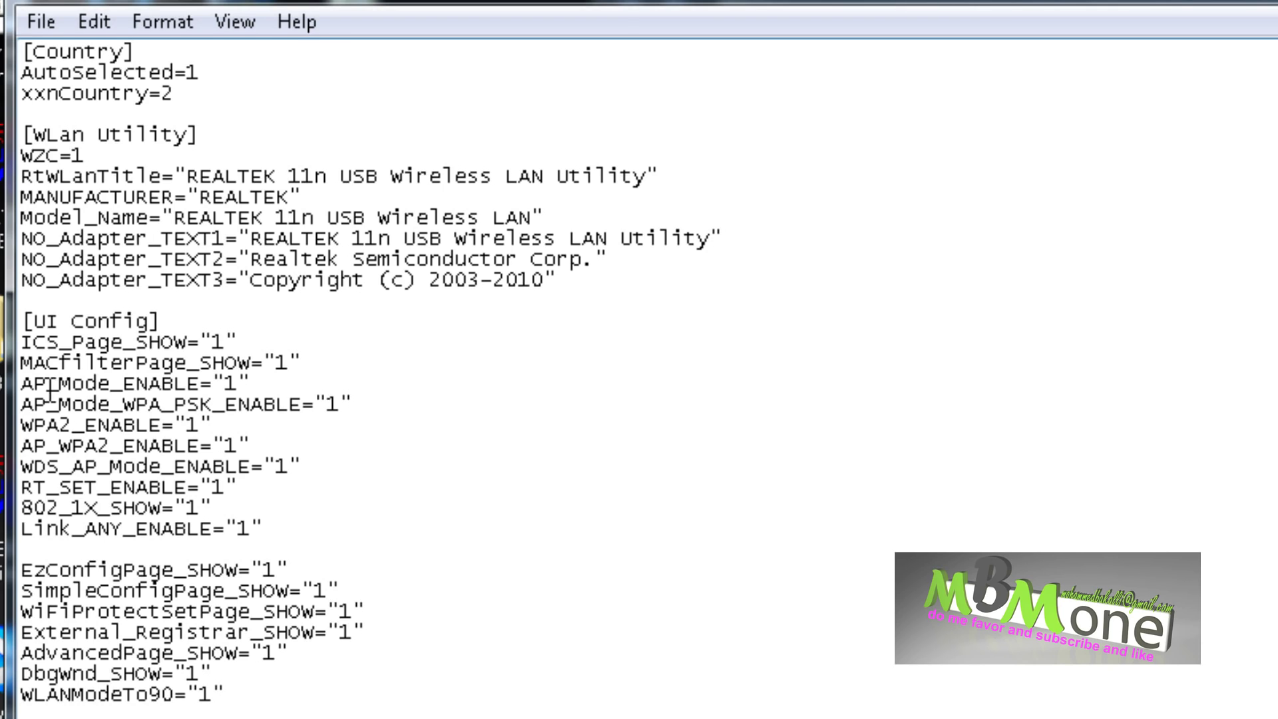
pyautogui.moveTo(22, 384); pyautogui.dragTo(174, 384)
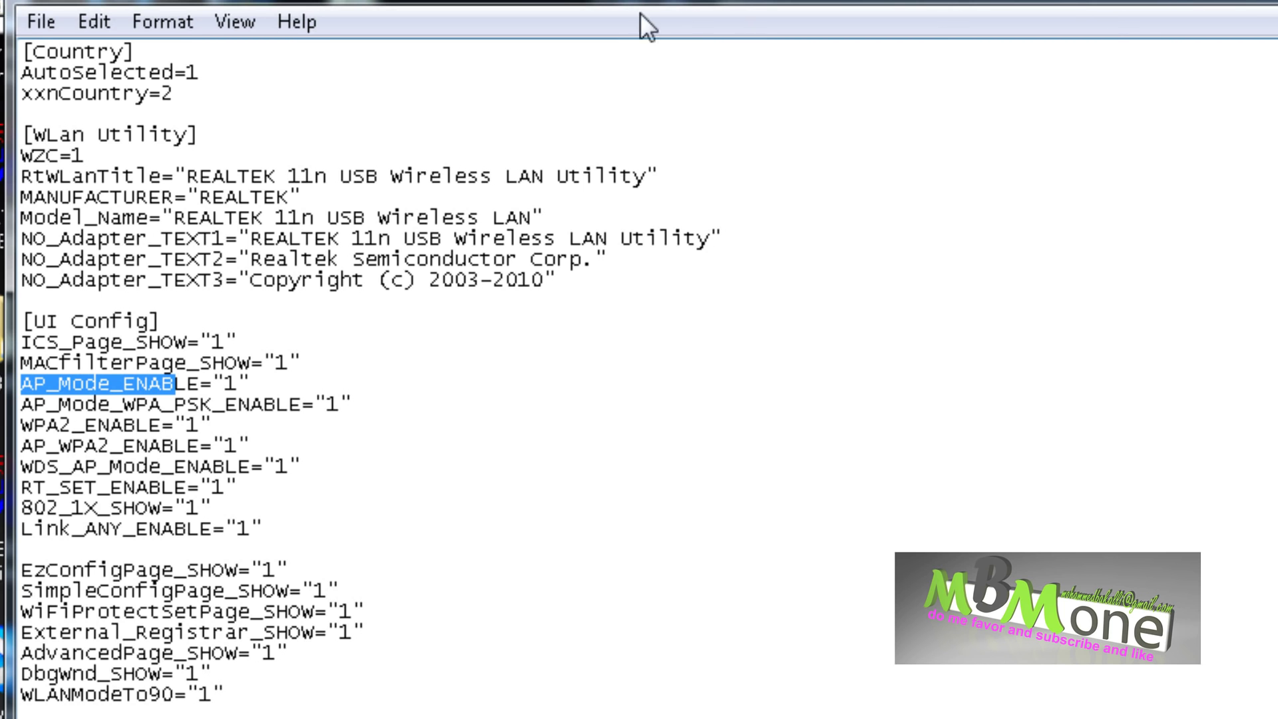
pyautogui.click(40, 21)
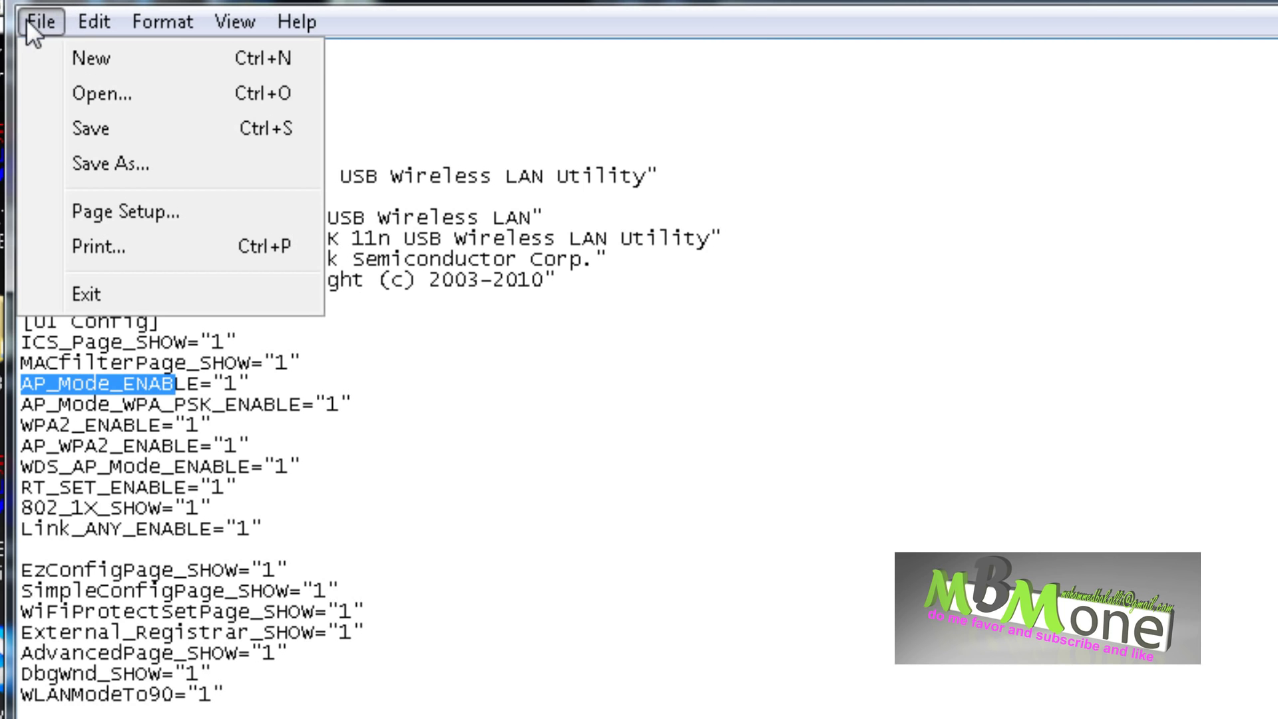
pyautogui.click(113, 126)
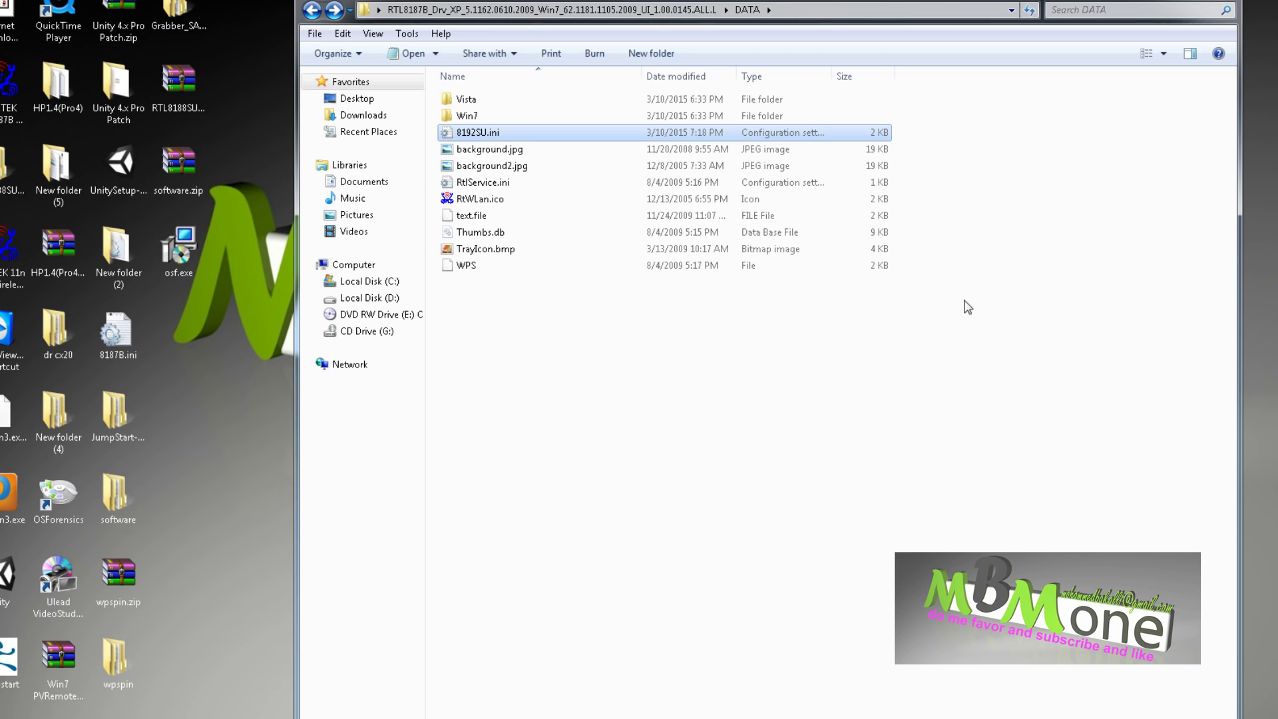
# - View the contents of RtlService.ini in the DATA folder and close it
pyautogui.click(536, 320)
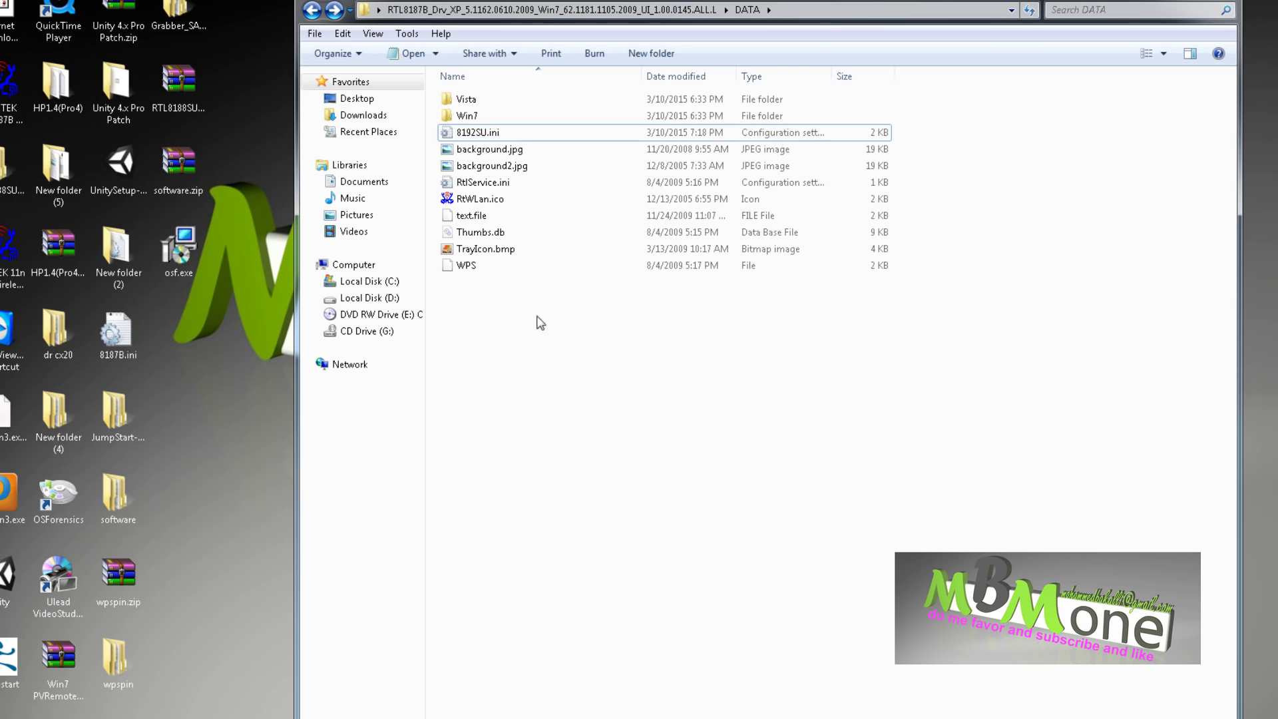
pyautogui.click(311, 10)
pyautogui.click(335, 11)
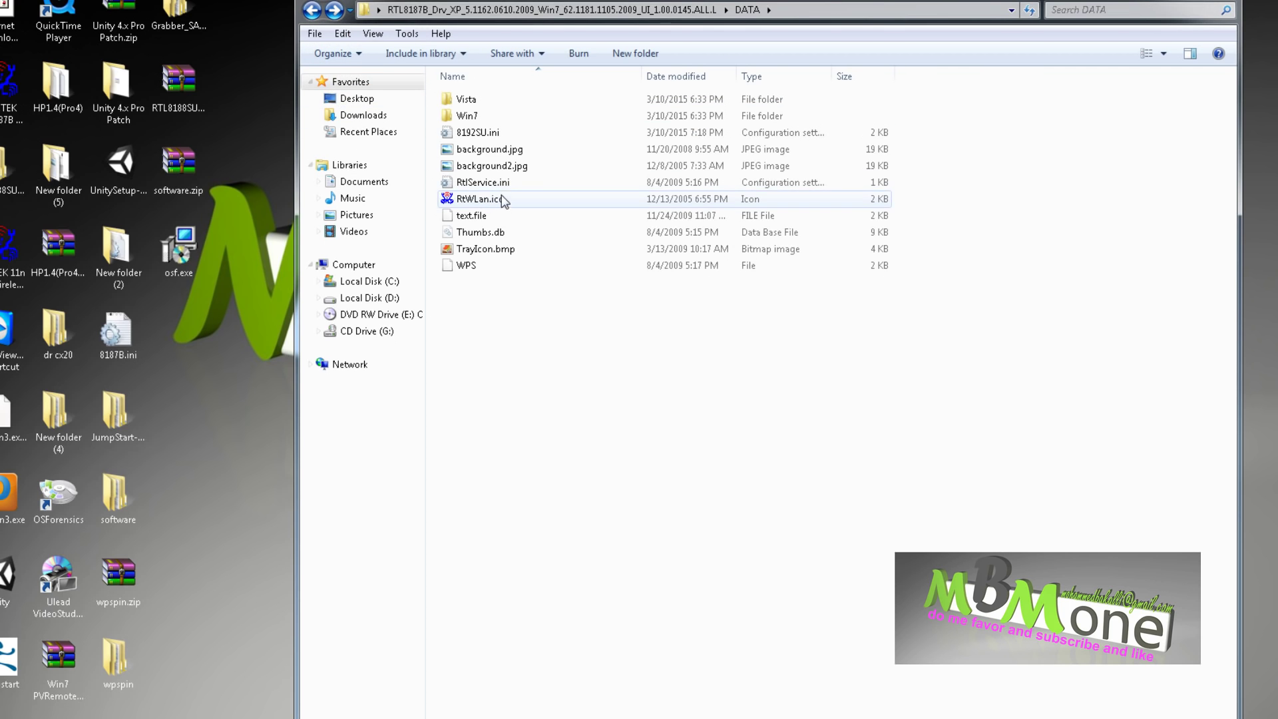
pyautogui.doubleClick(493, 181)
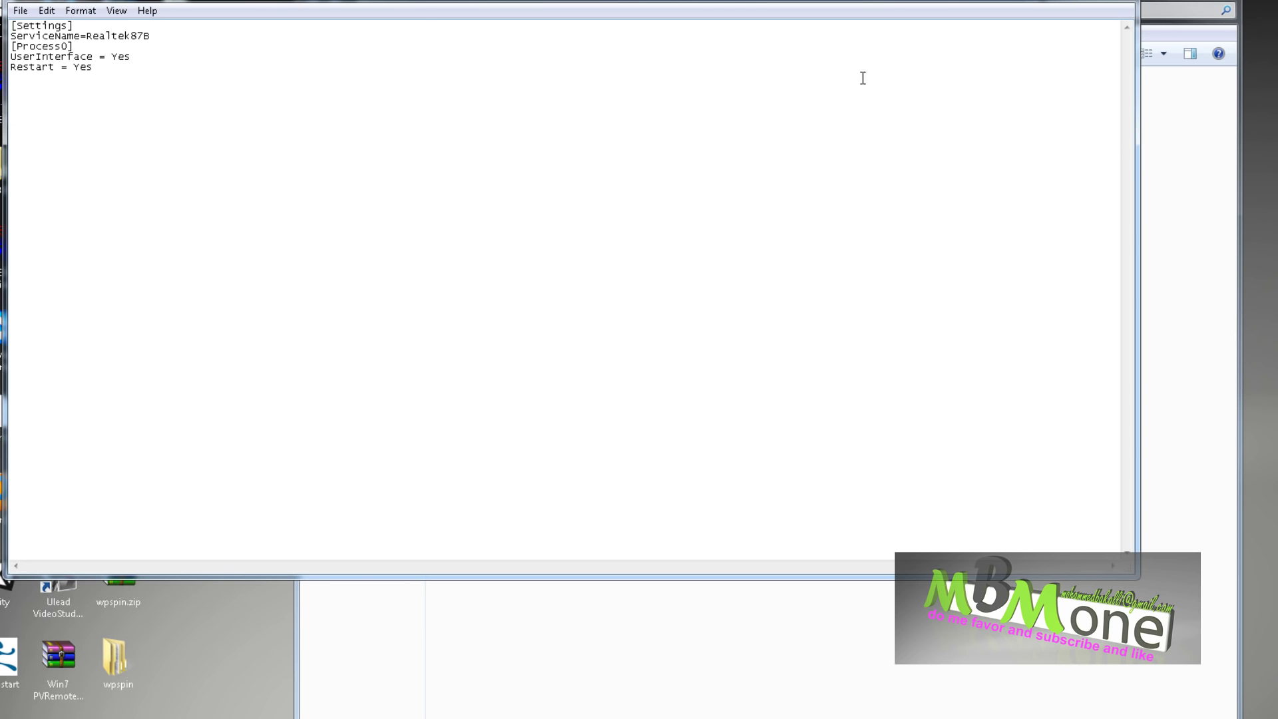
pyautogui.click(1130, 6)
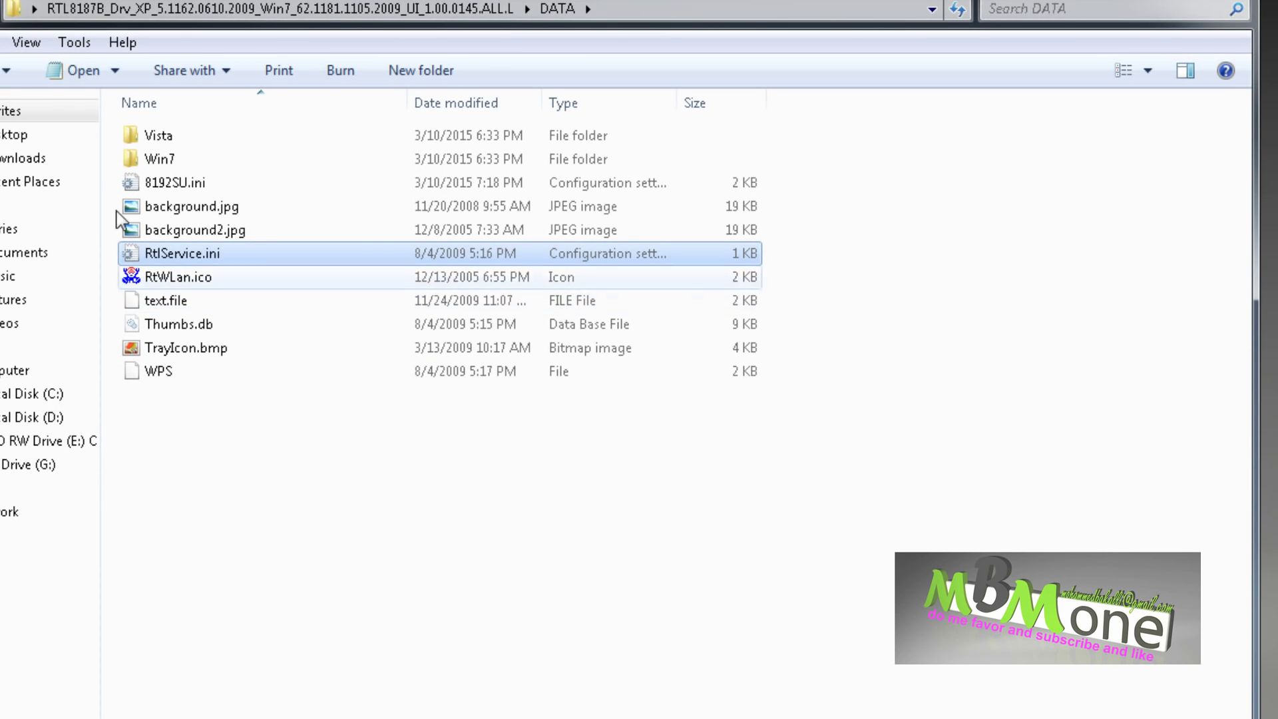
# - Open IsConfig.ini from the main driver folder and inspect the WinXP value under SupportOS
pyautogui.hotkey('alt', 'Up')
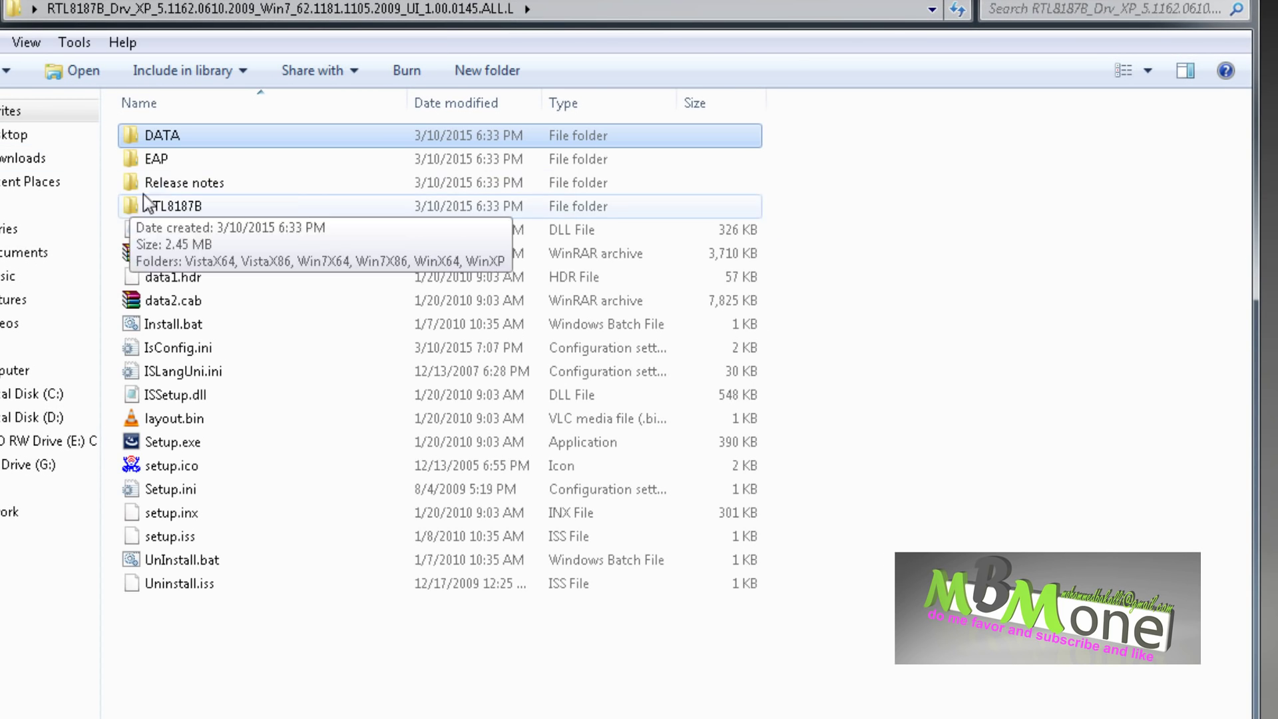
pyautogui.click(165, 349)
pyautogui.doubleClick(165, 348)
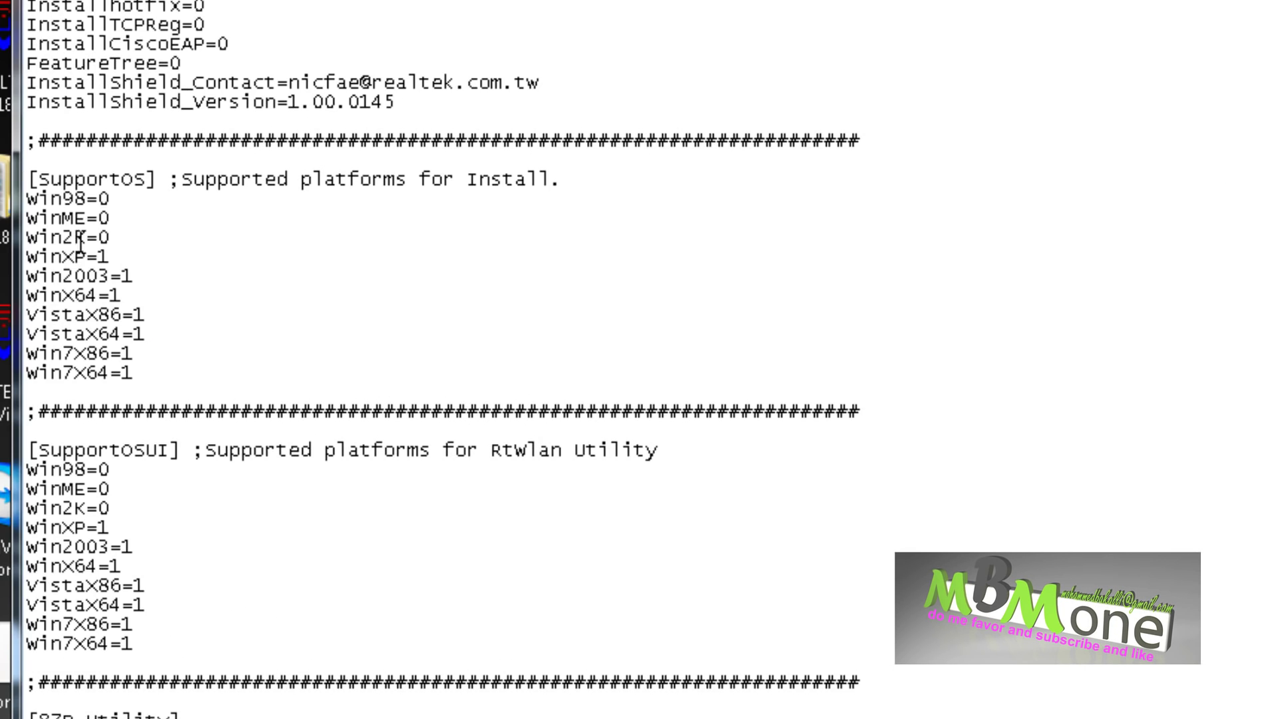
pyautogui.doubleClick(100, 257)
# - Switch to the driver folder window and browse to the DATA subfolder containing Vista, Win7 and 8192SU.ini
pyautogui.hotkey('alt', 'Tab')
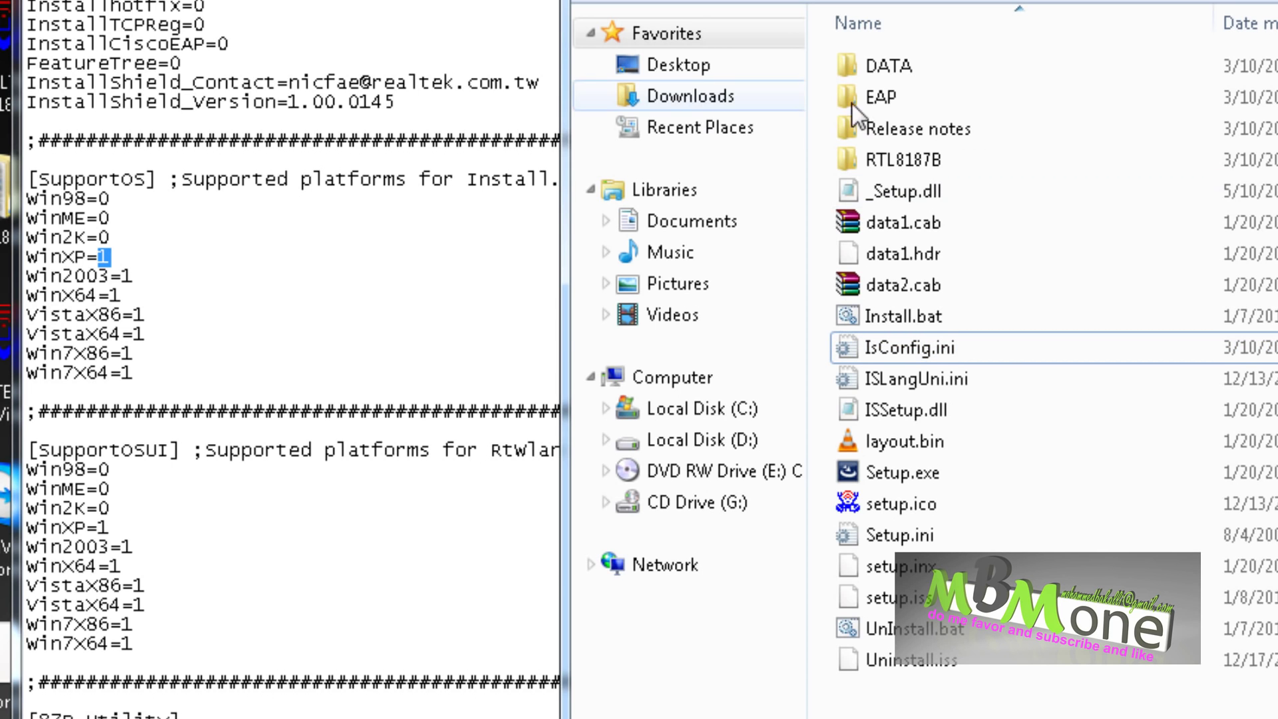
pyautogui.doubleClick(912, 73)
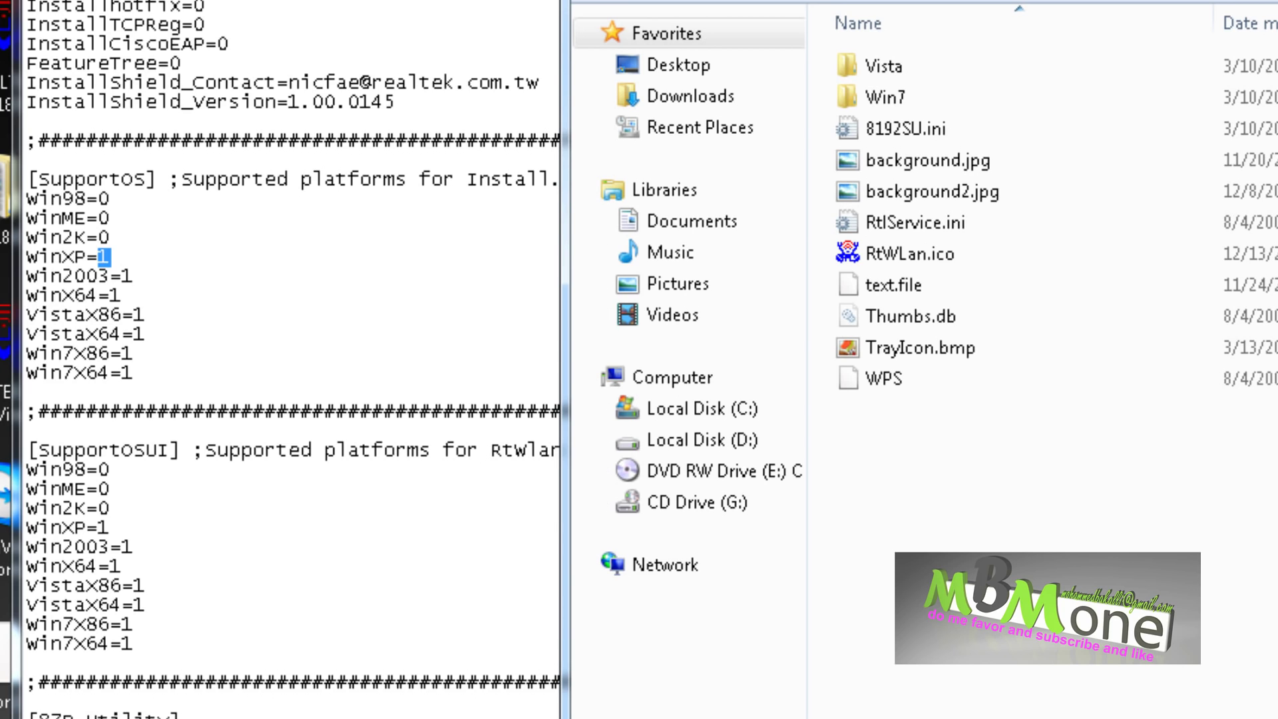
pyautogui.press('BackSpace')
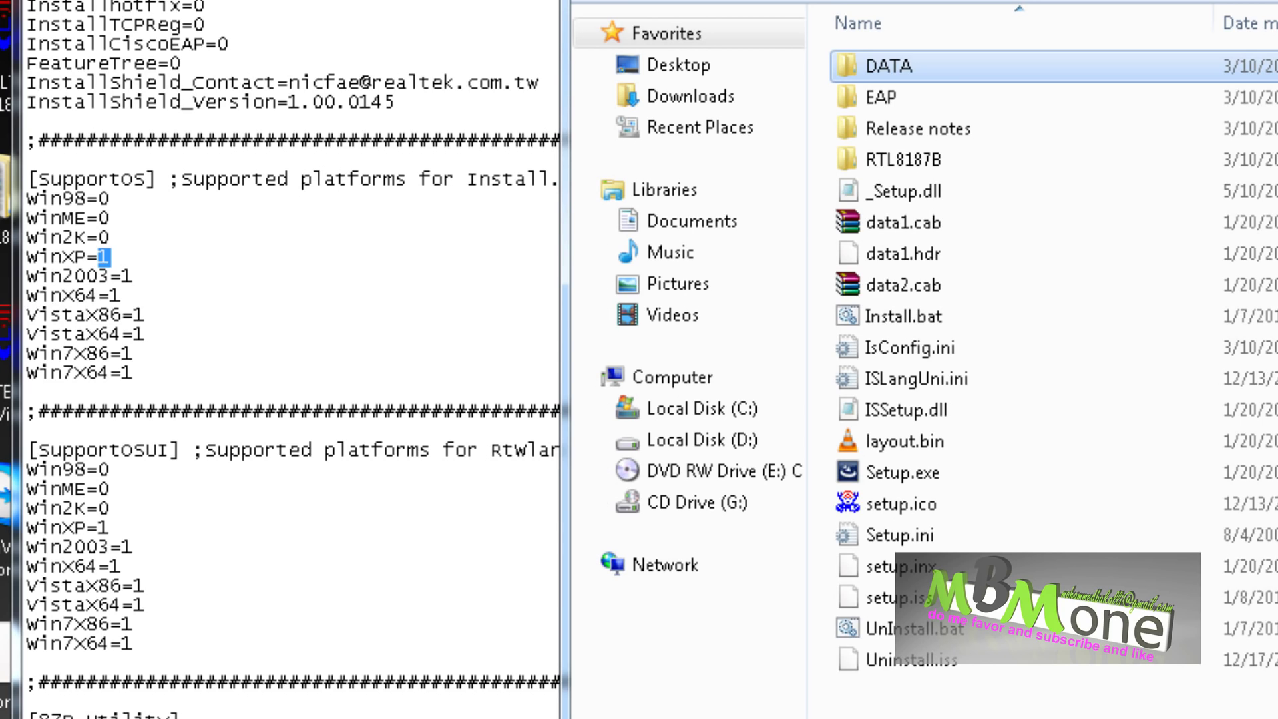
pyautogui.hotkey('alt', 'Tab')
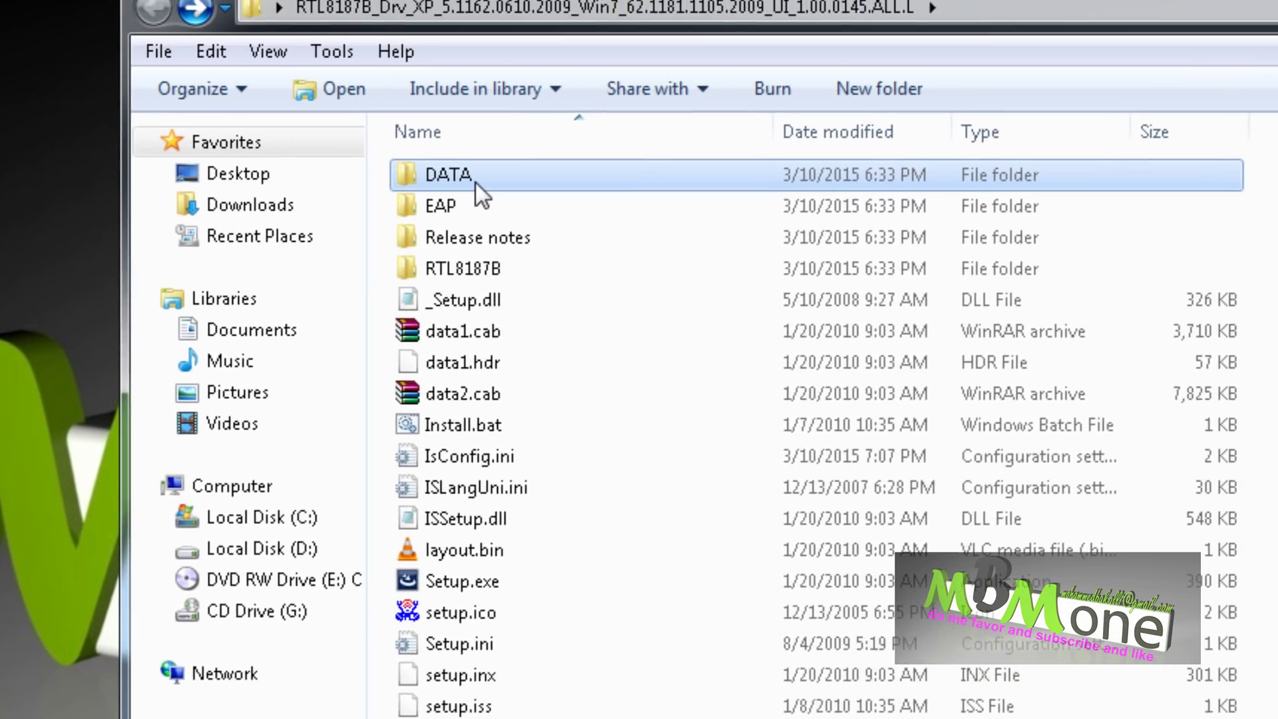
pyautogui.doubleClick(879, 60)
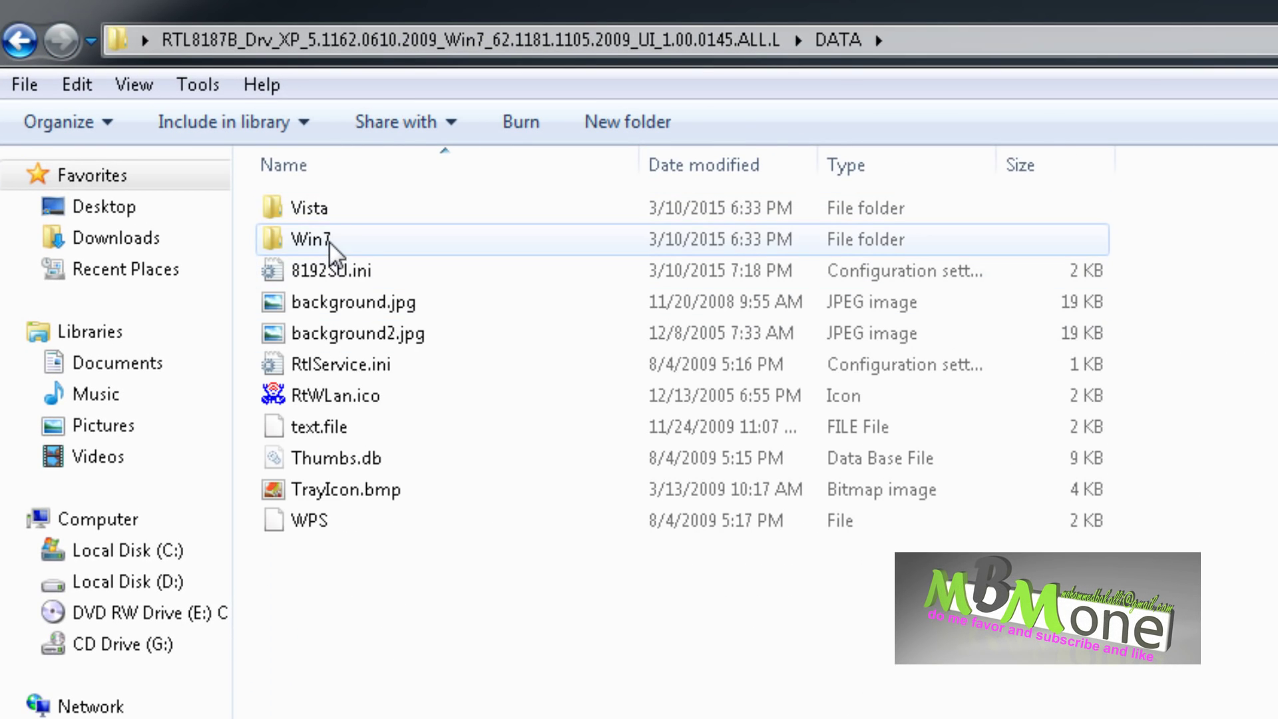
# - Check the ini files in the Win7 subfolder of DATA and return to the main driver folder
pyautogui.doubleClick(328, 241)
pyautogui.click(390, 212)
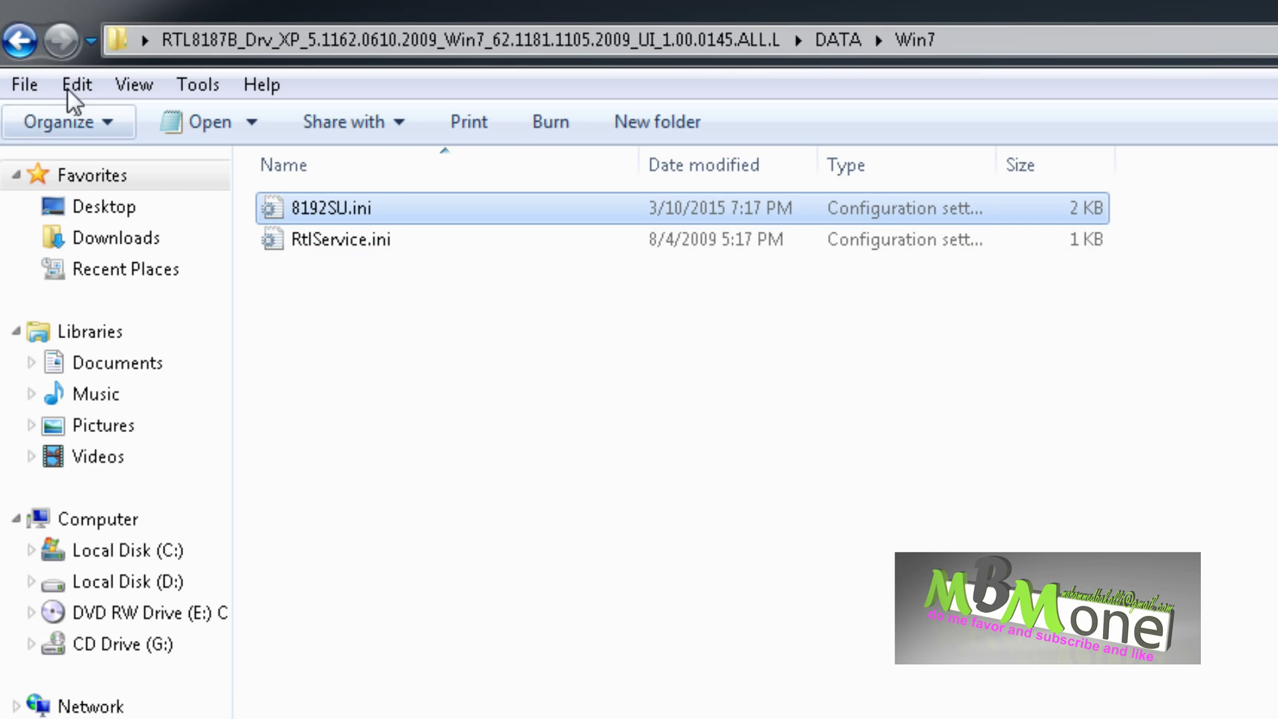
pyautogui.click(20, 41)
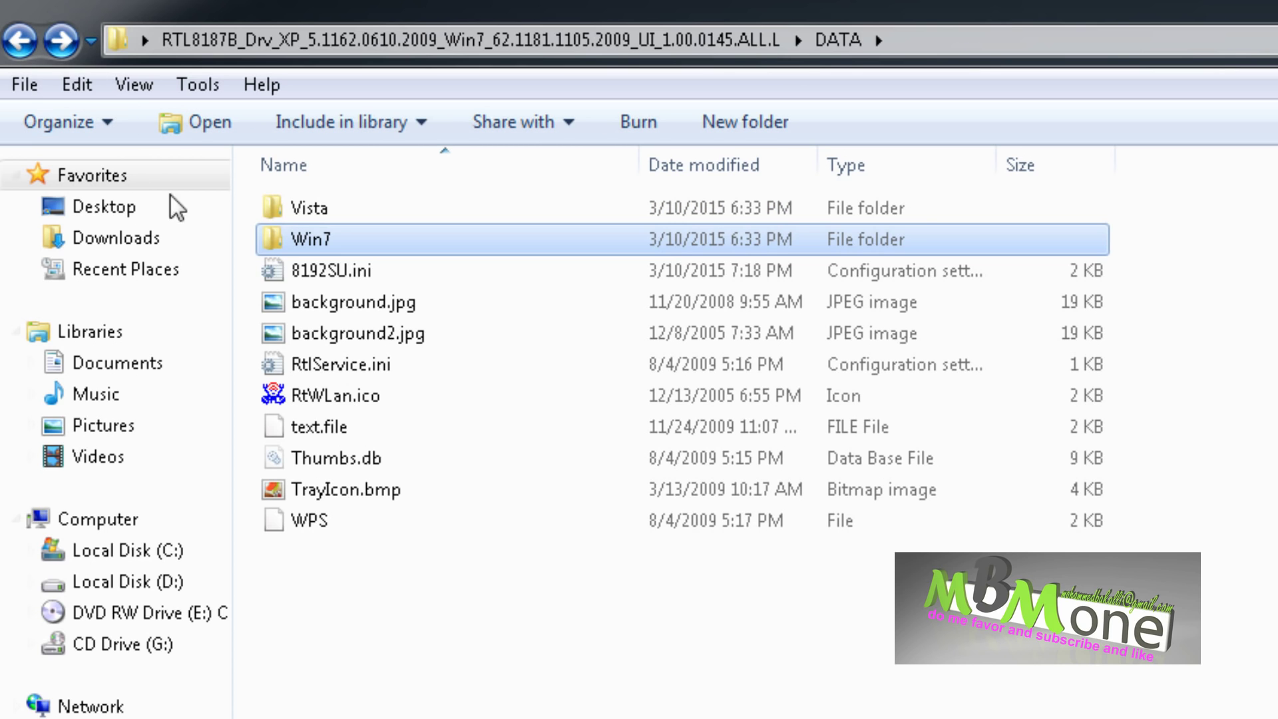
pyautogui.click(296, 272)
pyautogui.click(20, 42)
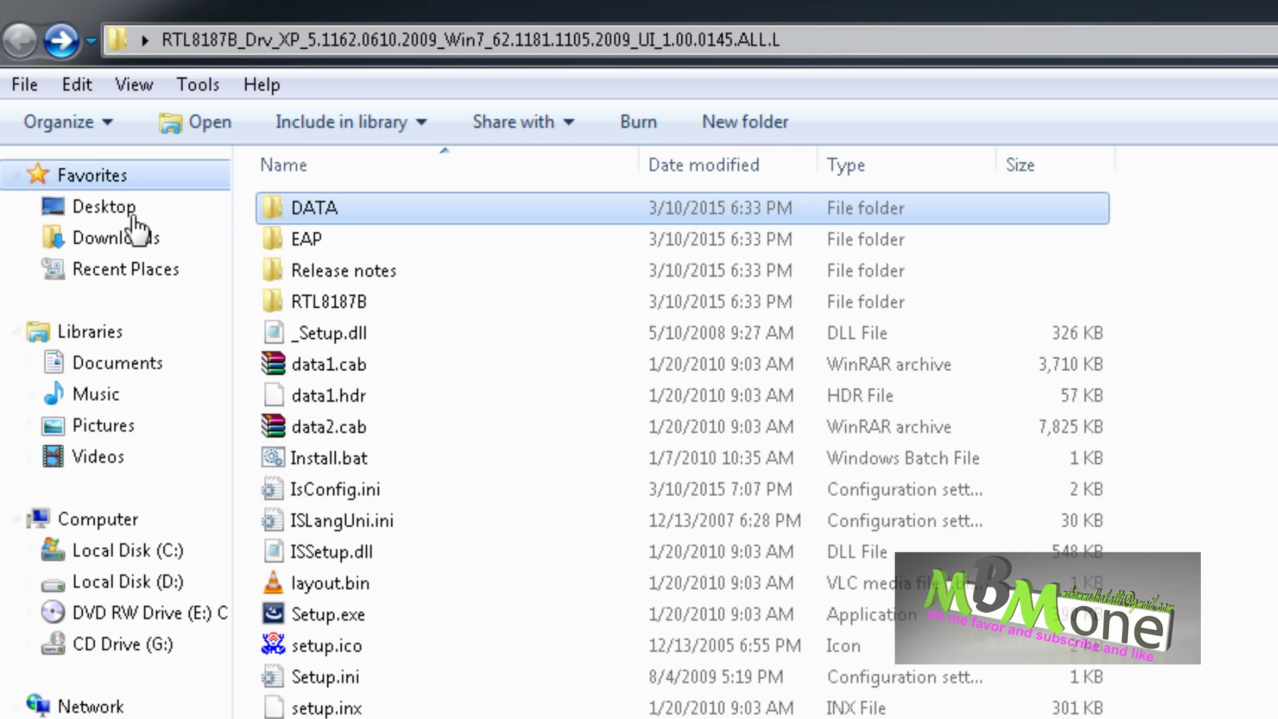
# - Open Setup.ini from the main driver folder and try setting CheckMD5 to N in the Startup section
pyautogui.doubleClick(329, 675)
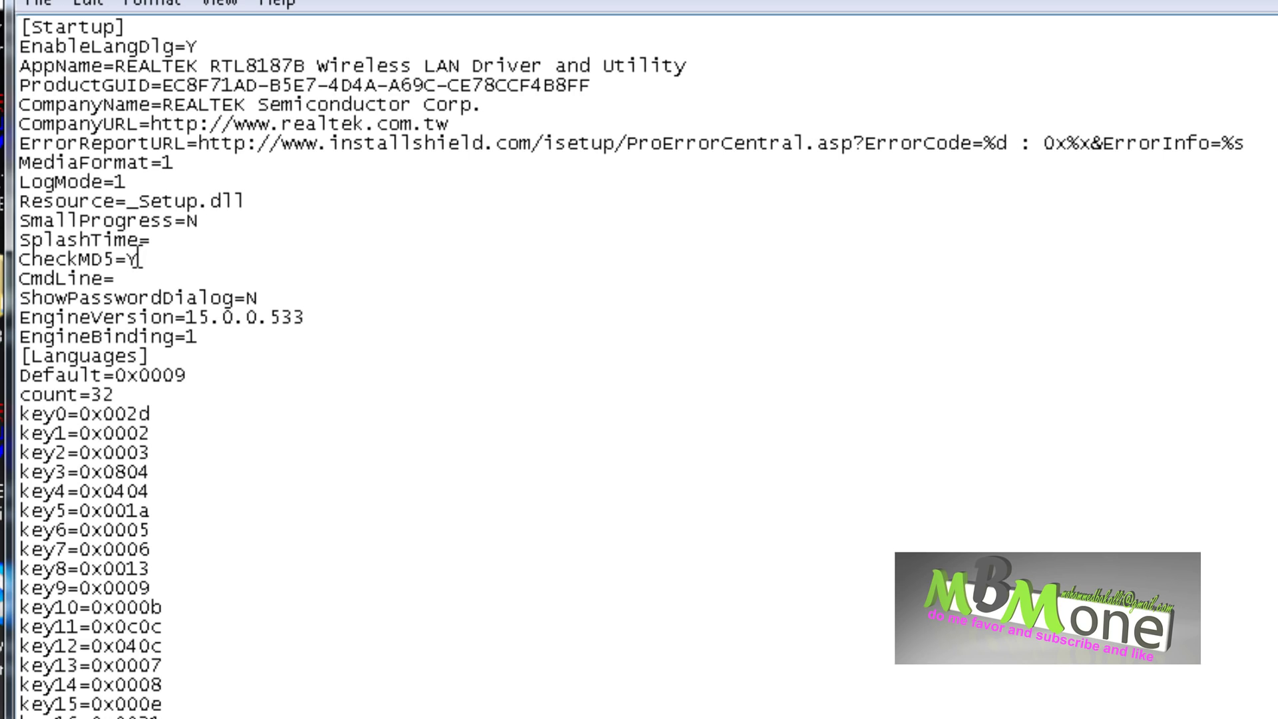
pyautogui.moveTo(126, 260); pyautogui.dragTo(141, 259)
pyautogui.write('N')
pyautogui.doubleClick(133, 260)
pyautogui.click(190, 221)
pyautogui.click(129, 260)
pyautogui.doubleClick(130, 259)
pyautogui.click(136, 260)
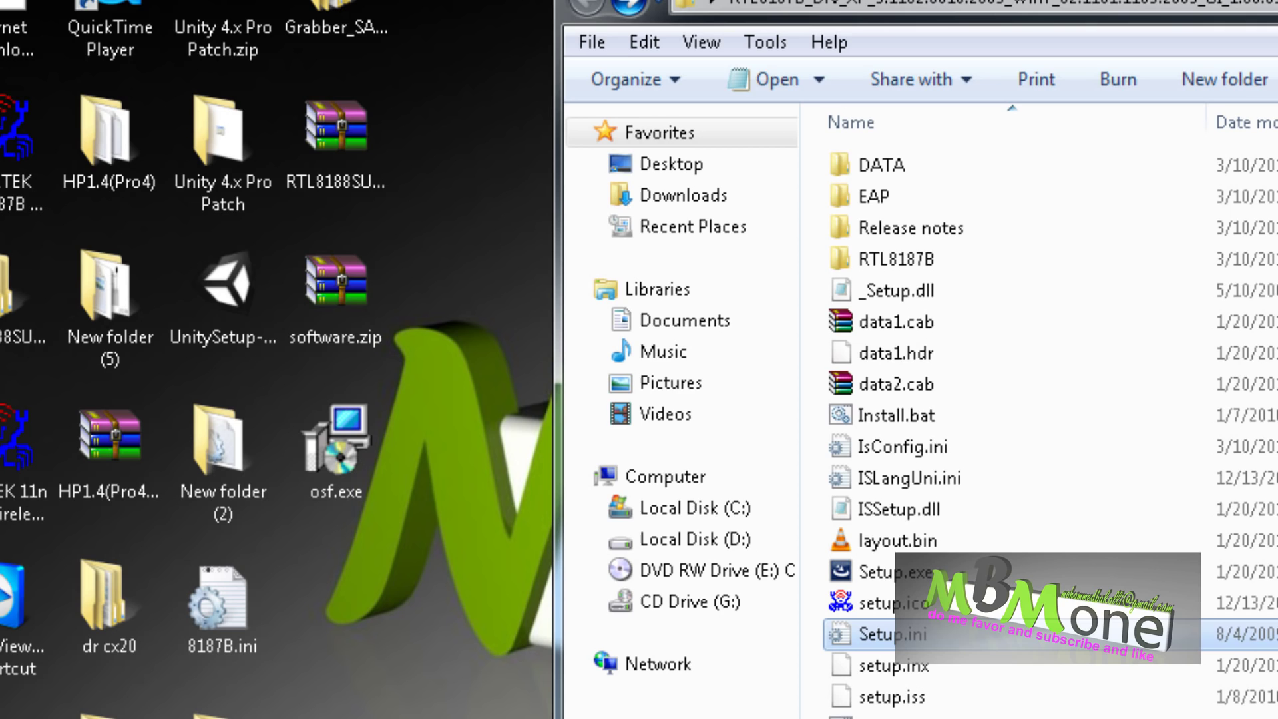
pyautogui.click(1038, 707)
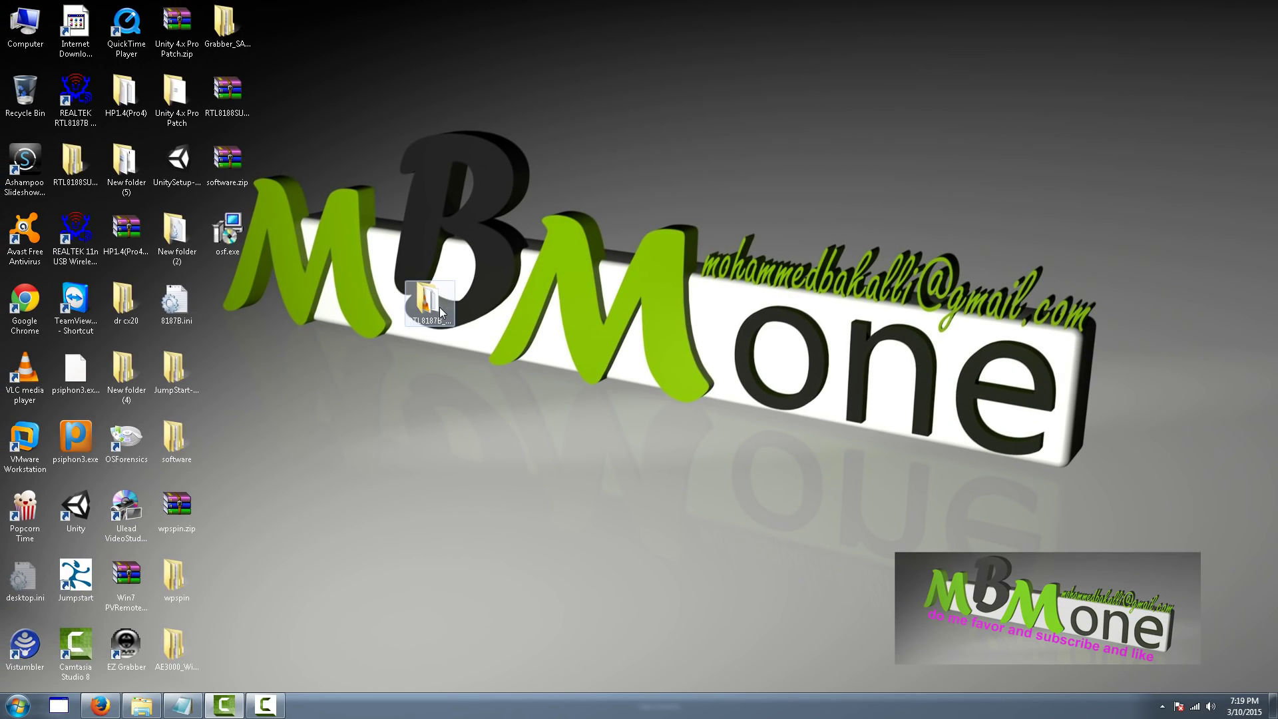
# - Reopen the RTL8187B driver folder from the desktop, locate Setup.exe, and close the folder window
pyautogui.doubleClick(440, 312)
pyautogui.scroll(-2, 493, 279)
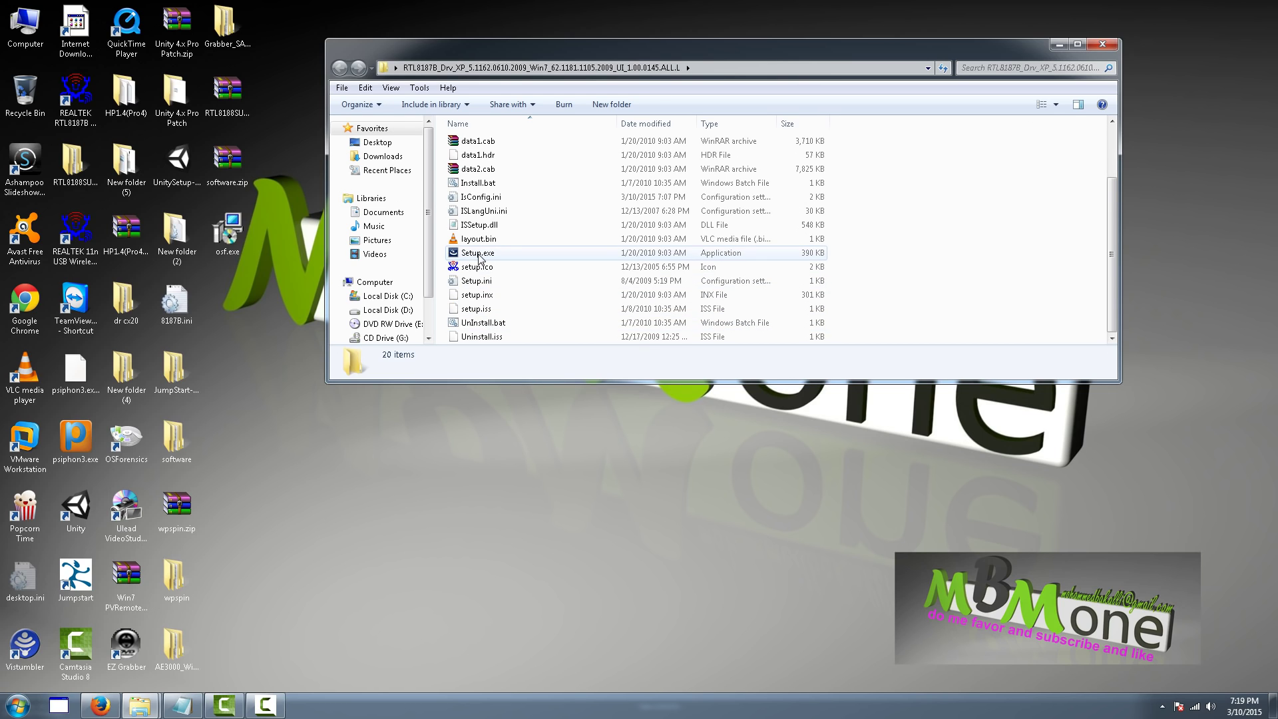
pyautogui.click(478, 255)
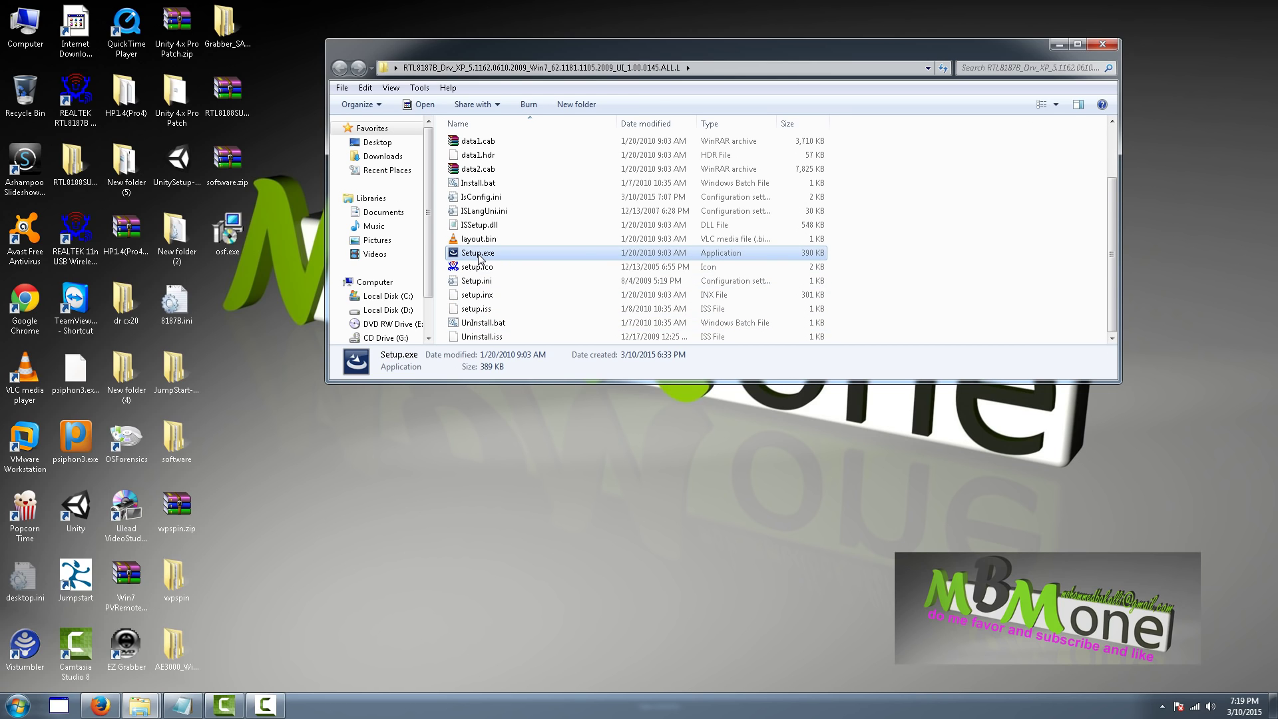
pyautogui.click(1102, 44)
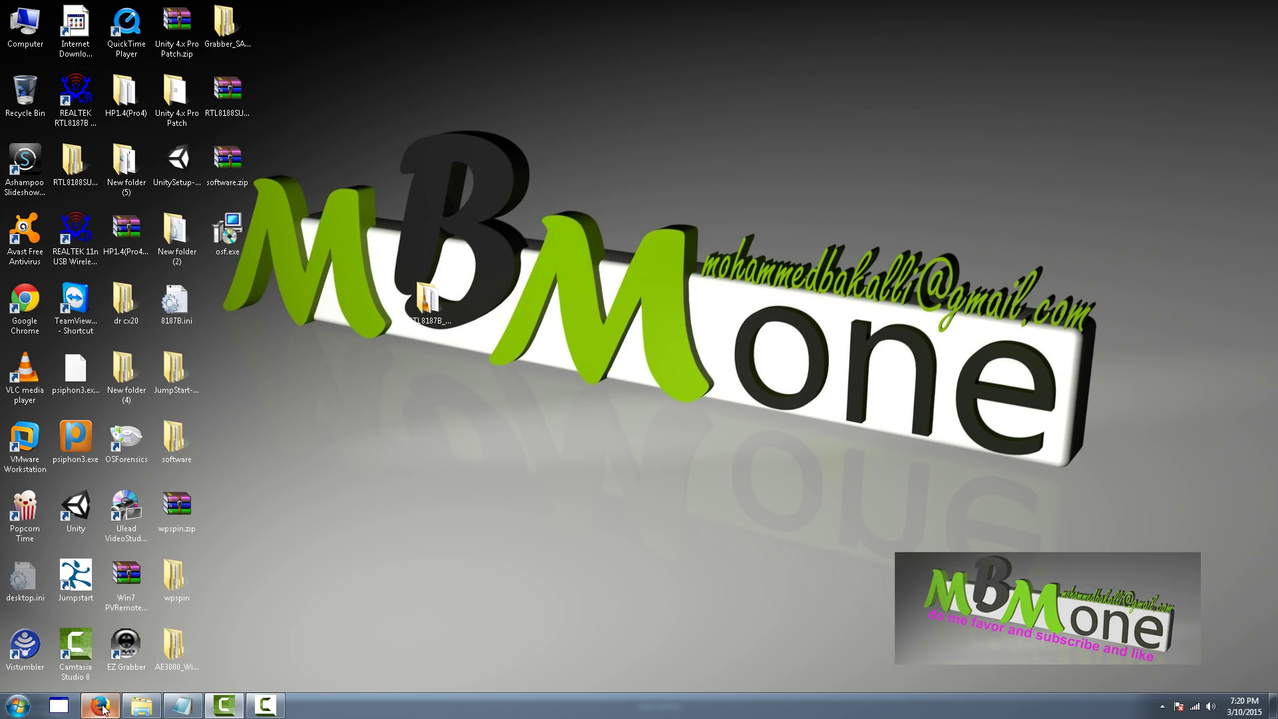
# - Open the REALTEK 11n USB Wireless LAN Utility from the hidden notification icons
pyautogui.moveTo(101, 706)
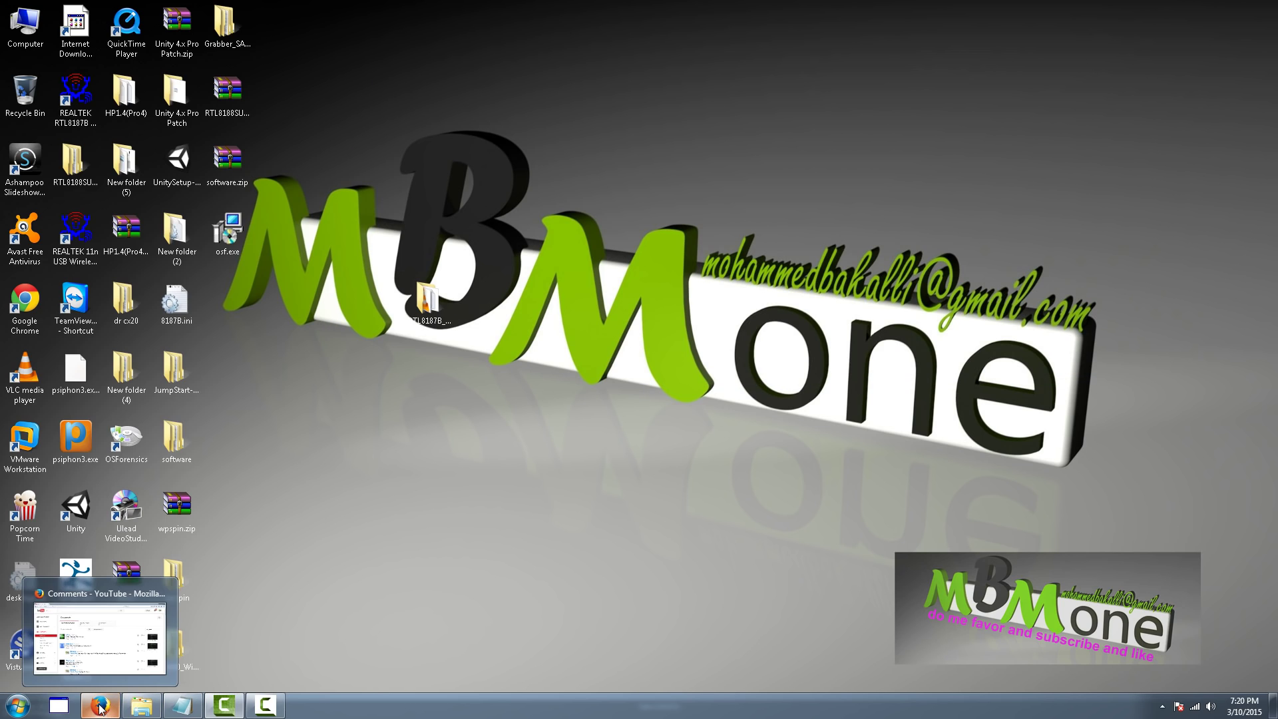
pyautogui.click(1162, 706)
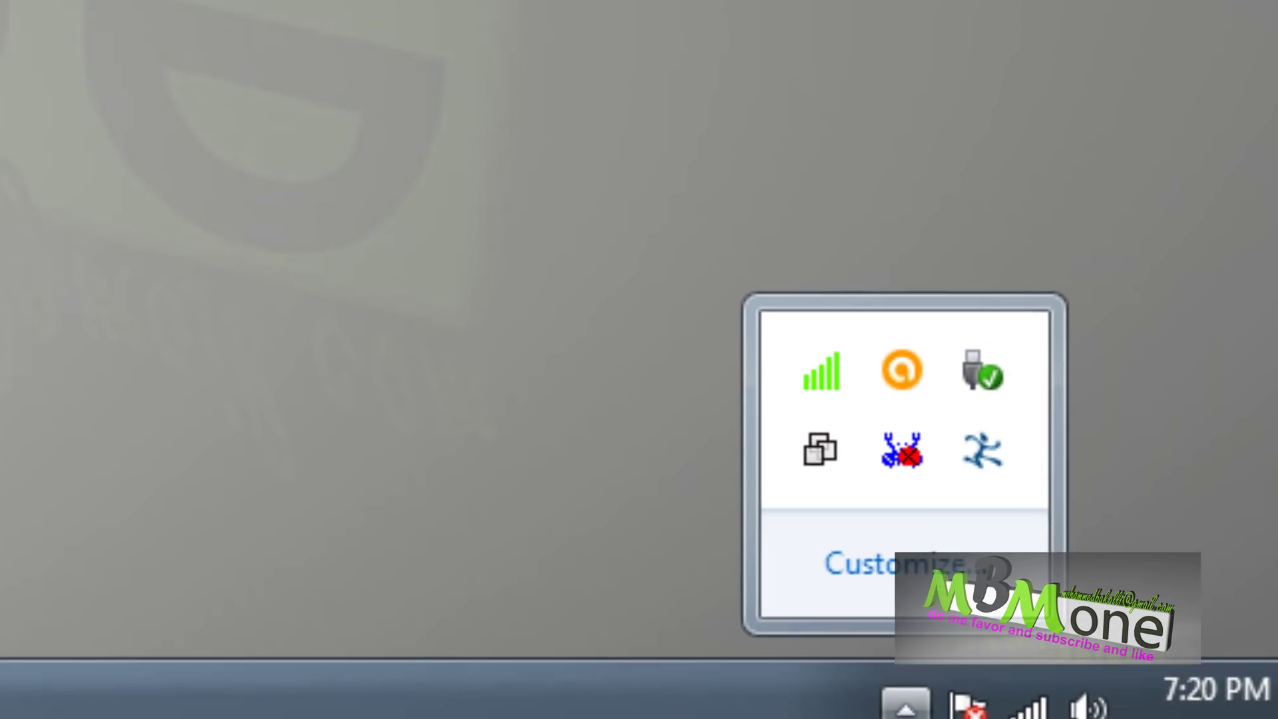
pyautogui.doubleClick(671, 274)
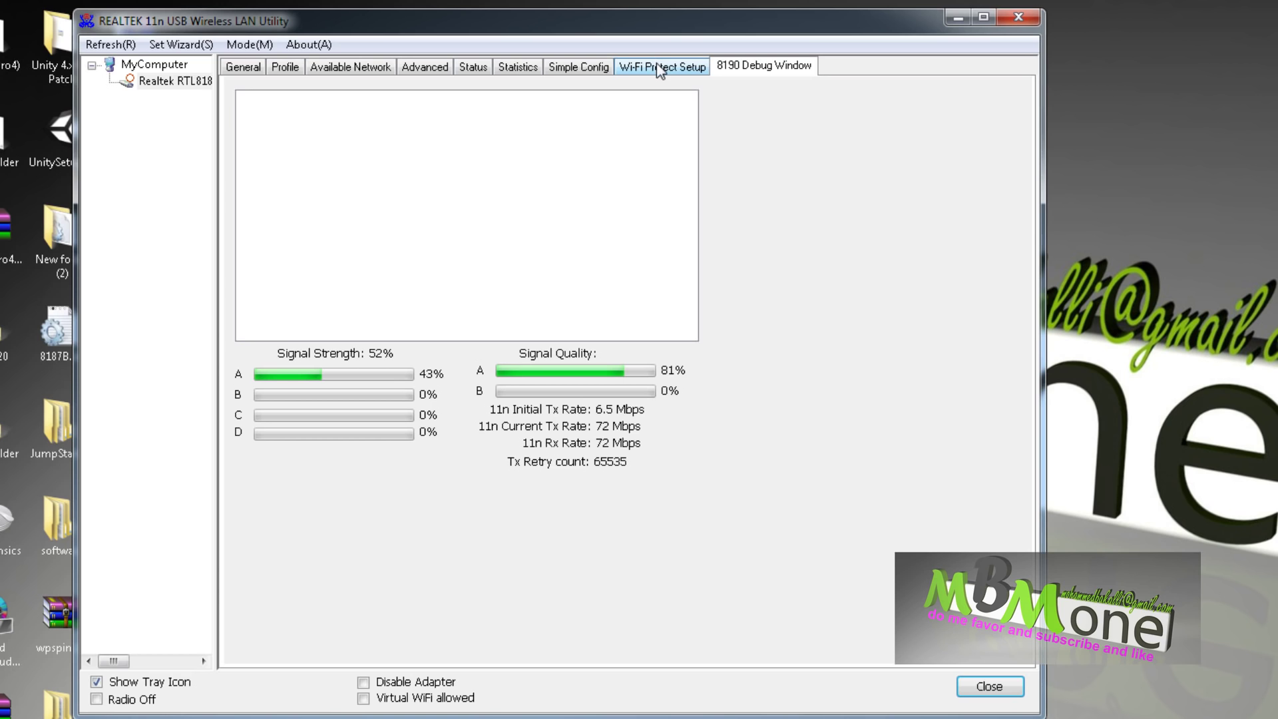
# - Review the utility's pages from Wi-Fi Protect Setup back through Simple Config, Statistics, Status, Advanced, Available Network and Profile to General
pyautogui.click(659, 70)
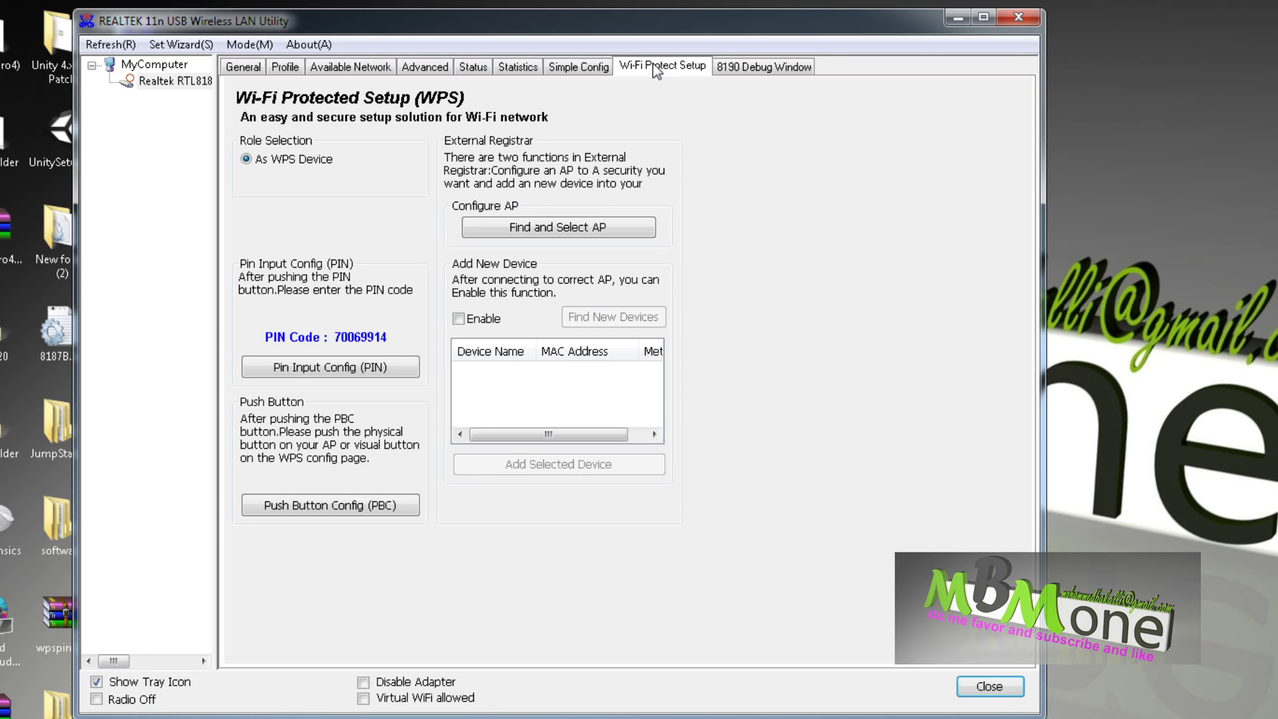
pyautogui.click(579, 69)
pyautogui.click(518, 69)
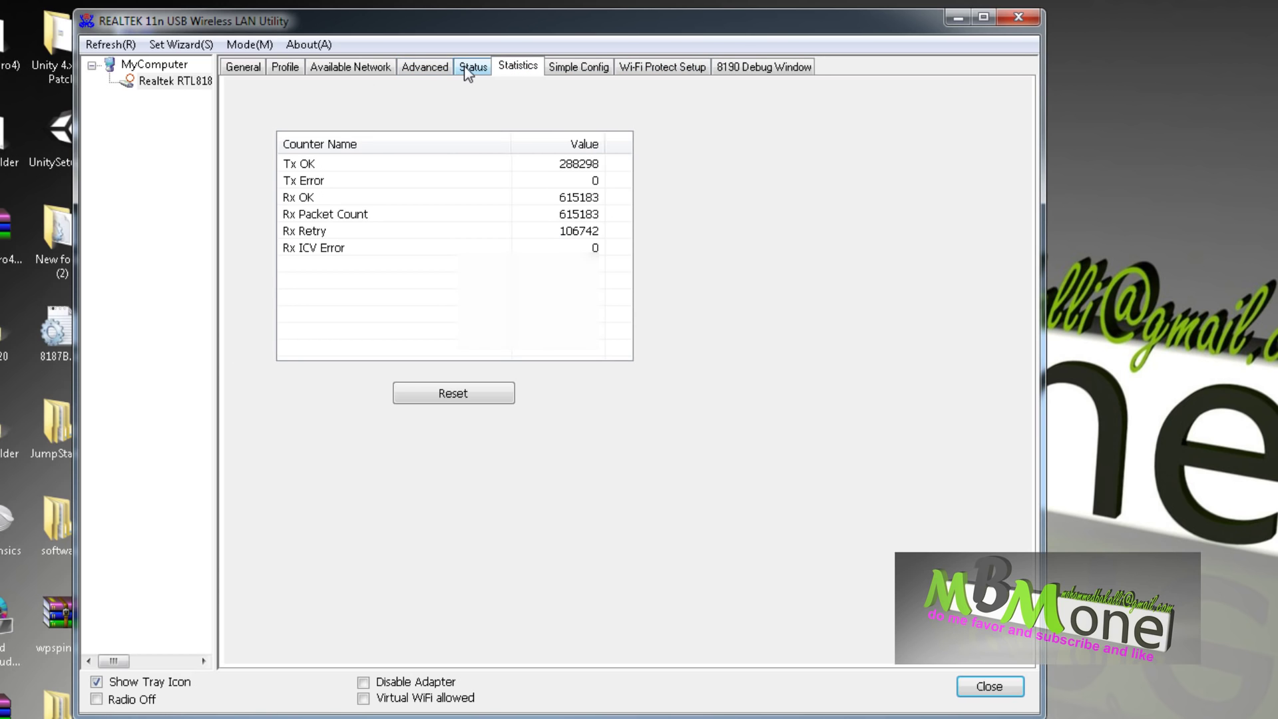
pyautogui.click(470, 69)
pyautogui.click(421, 69)
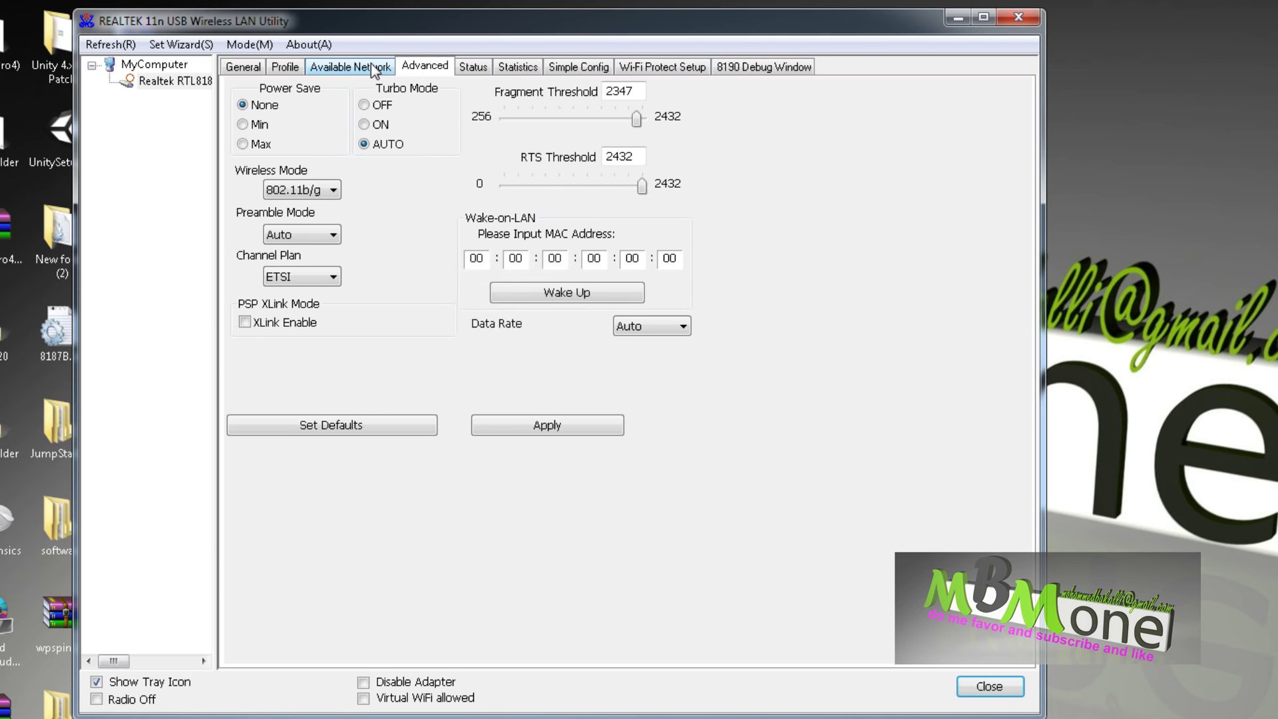
pyautogui.click(346, 68)
pyautogui.click(285, 69)
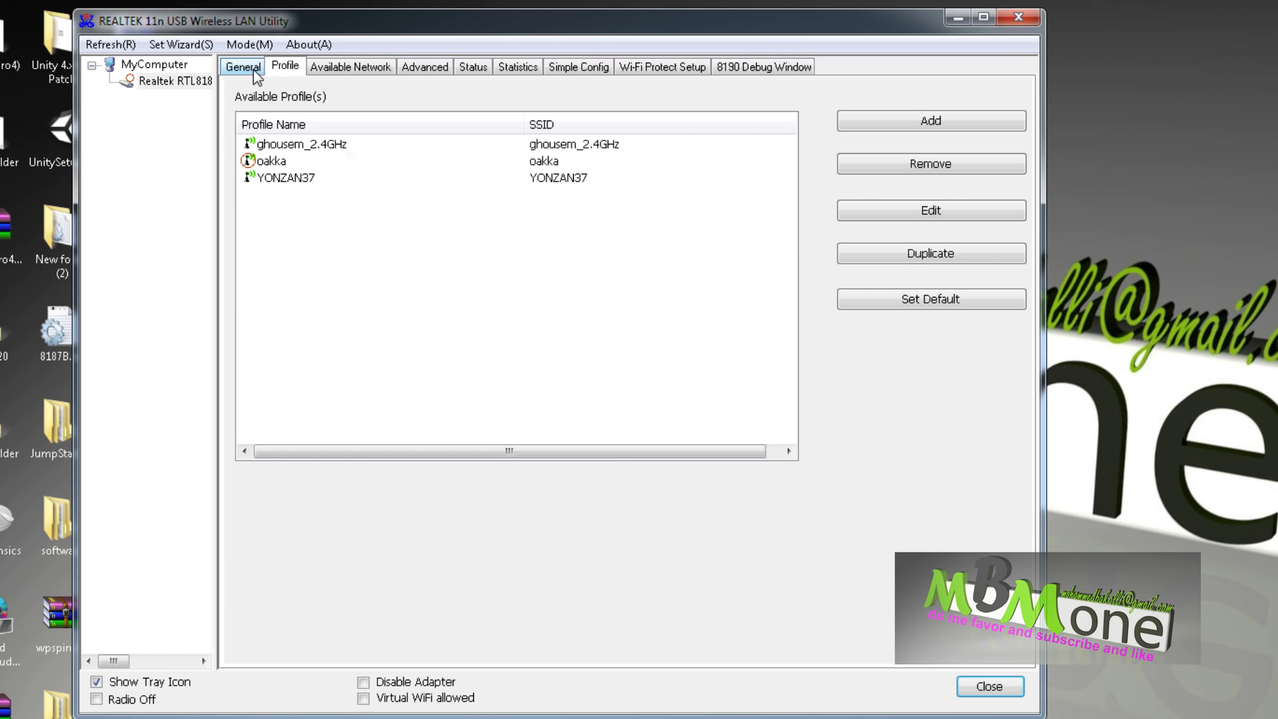
pyautogui.click(256, 72)
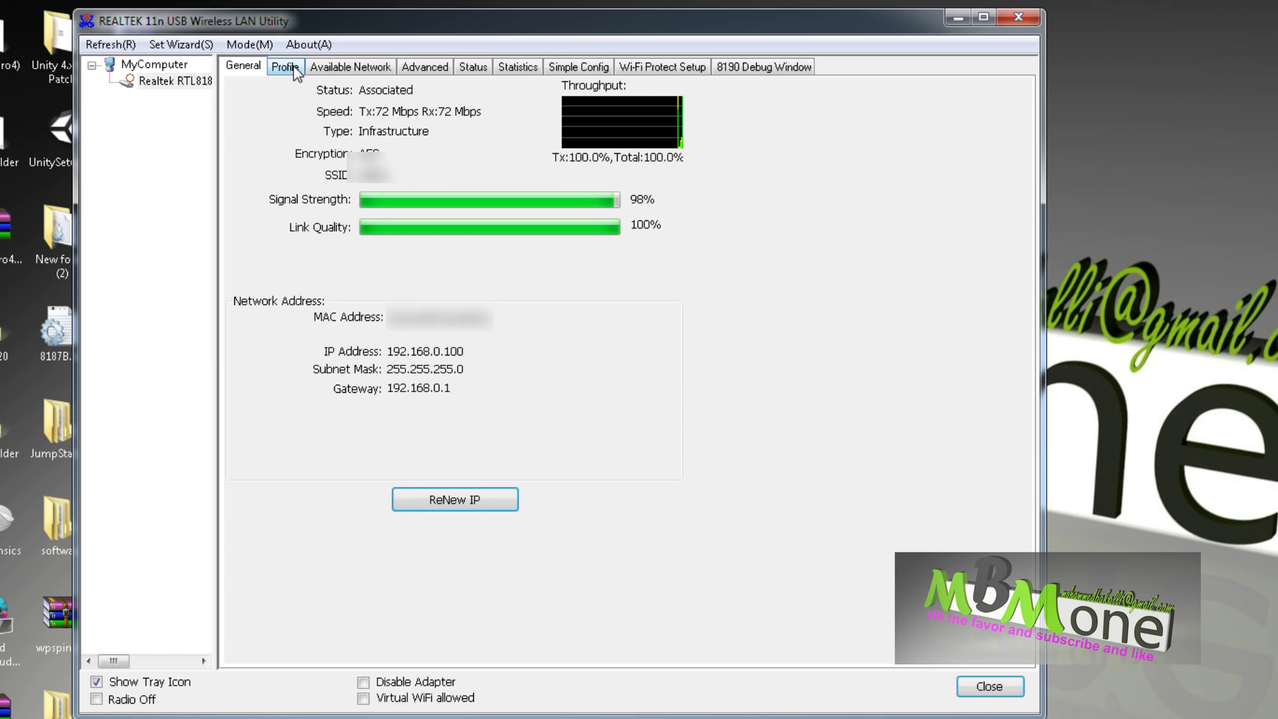
# - Show the Profile and Advanced pages again and reposition the utility window on the desktop
pyautogui.click(285, 68)
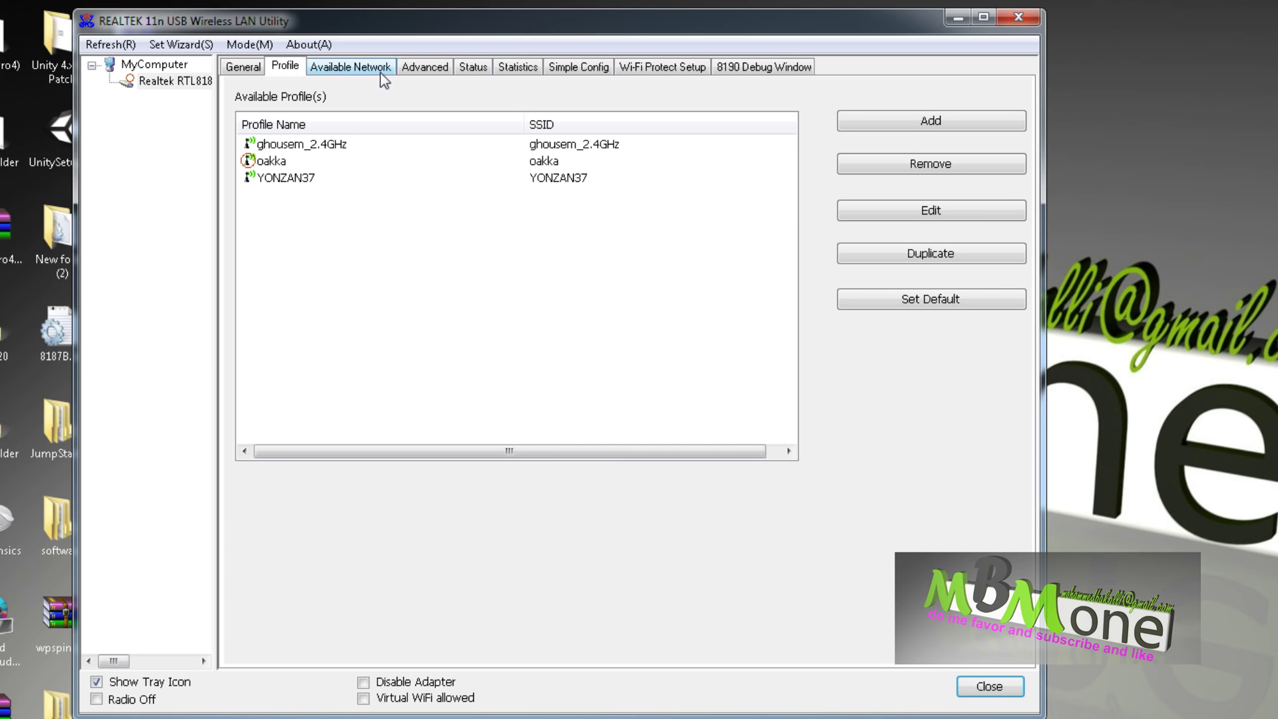
pyautogui.click(434, 71)
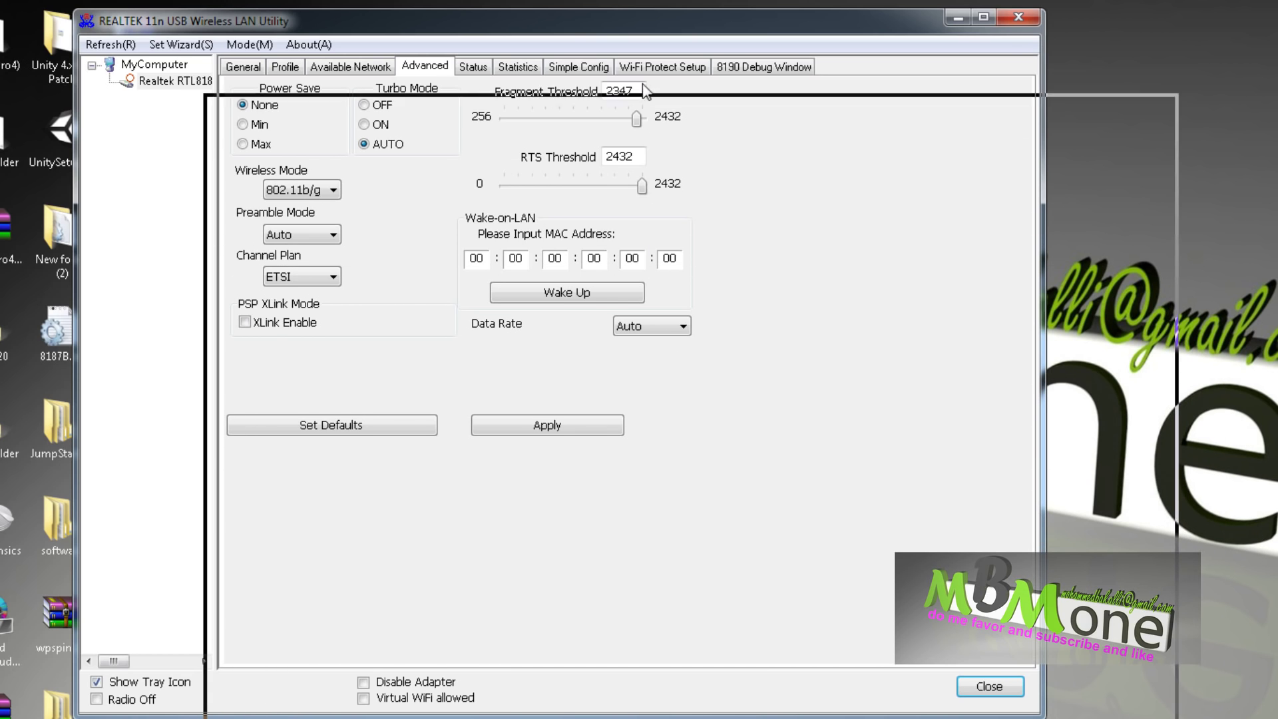
pyautogui.moveTo(511, 31); pyautogui.dragTo(644, 67)
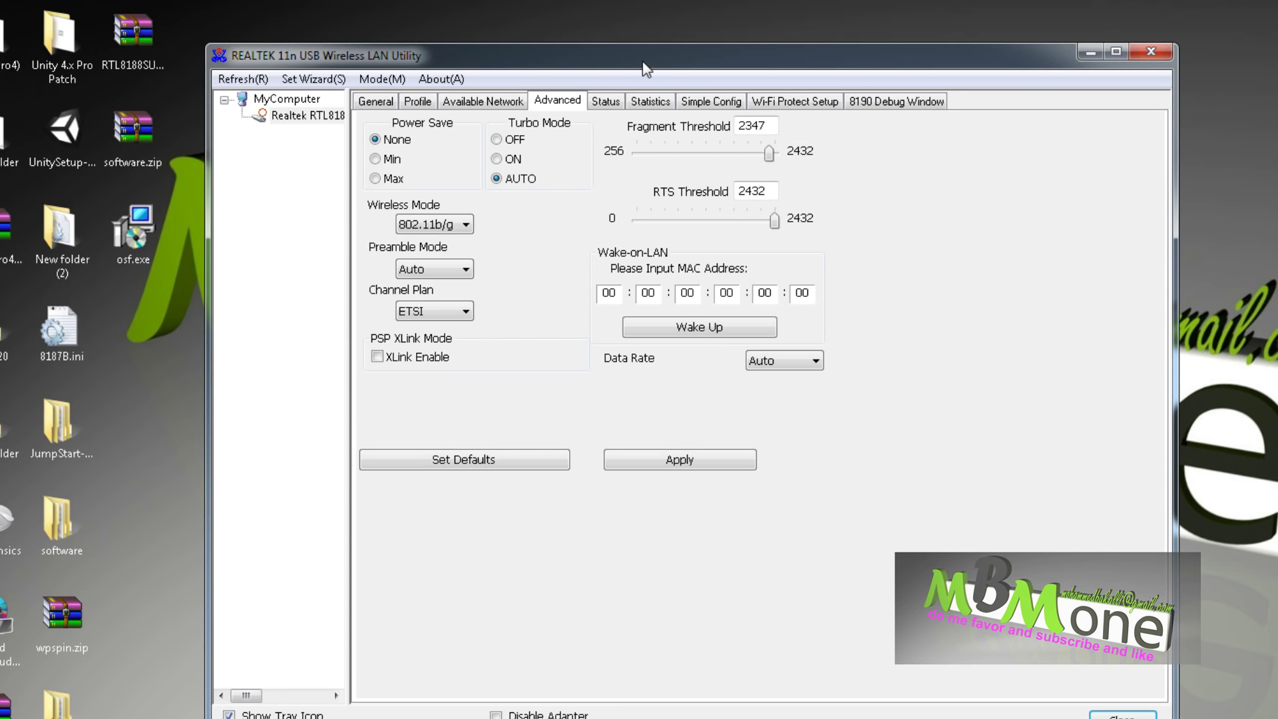